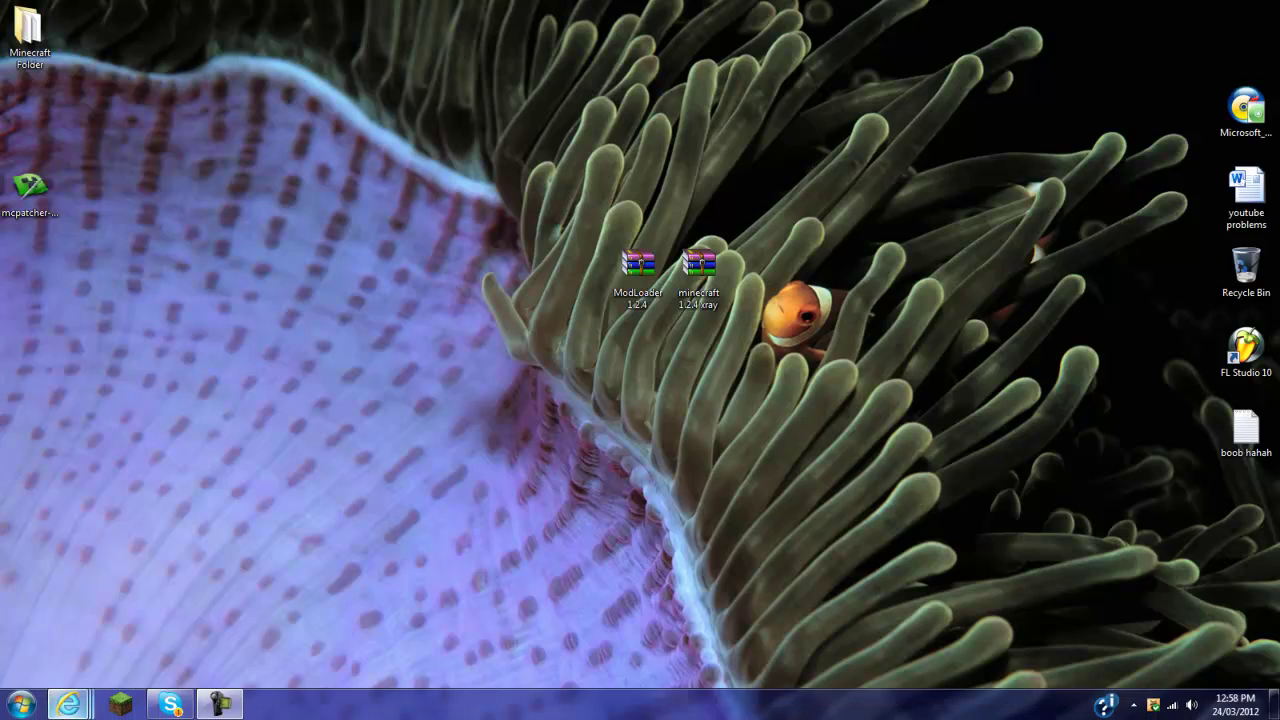
# - Switch to the AdF.ly page in the web browser and skip the ad to request the minecraft 1.2.4 xray.zip download
pyautogui.moveTo(68, 704)
pyautogui.click(184, 628)
pyautogui.click(68, 704)
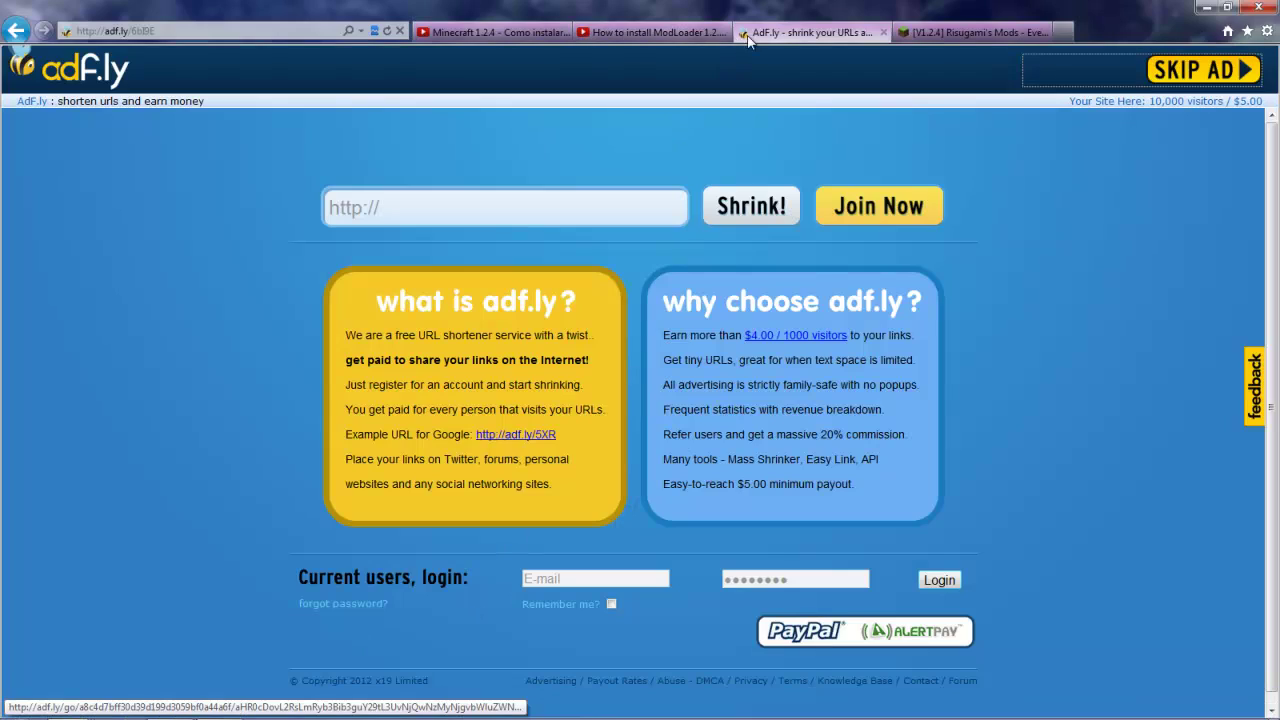
pyautogui.click(723, 32)
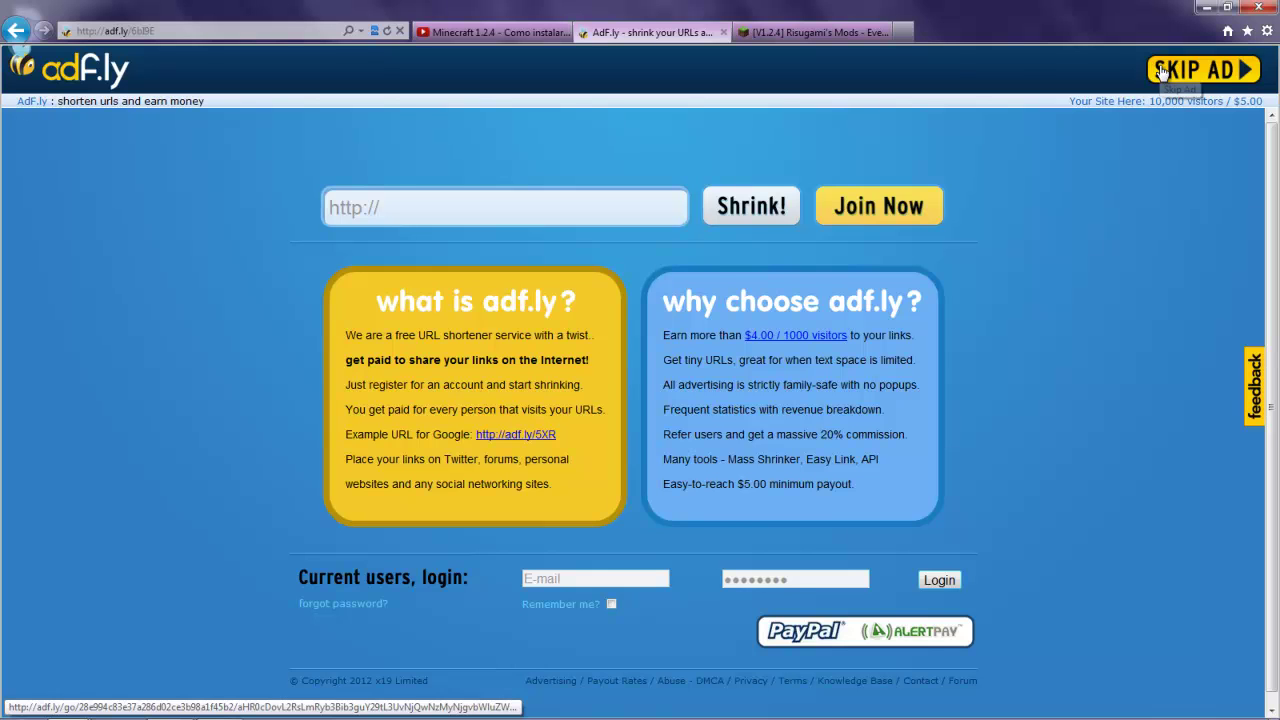
pyautogui.click(1160, 71)
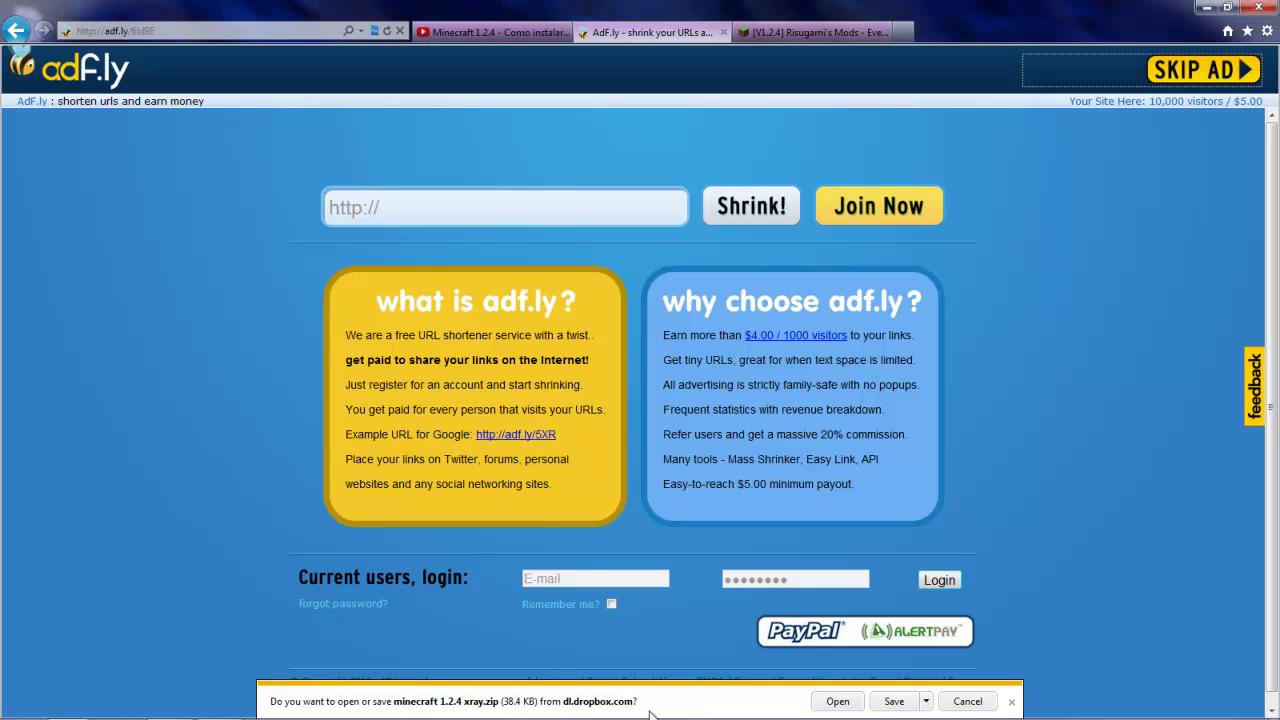
# - Try to save minecraft 1.2.4 xray.zip to the Desktop, decline replacing the existing copy, and dismiss the download
pyautogui.click(926, 701)
pyautogui.click(965, 688)
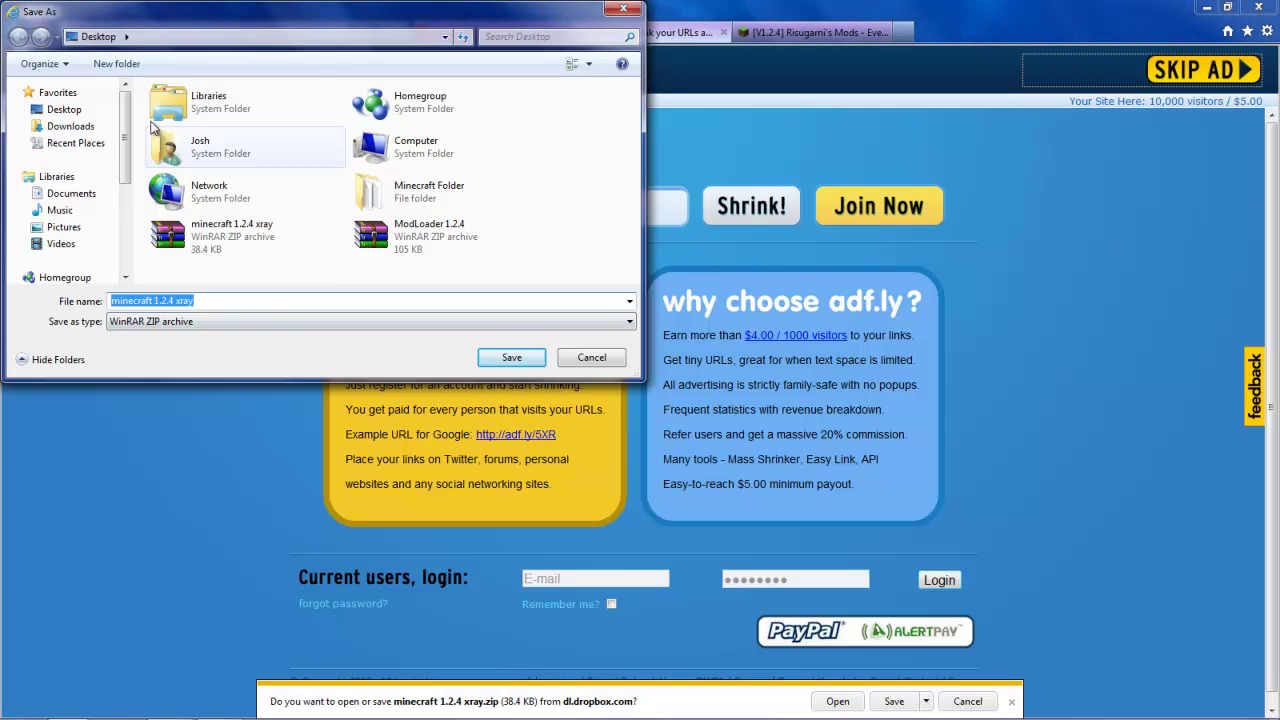
pyautogui.click(104, 112)
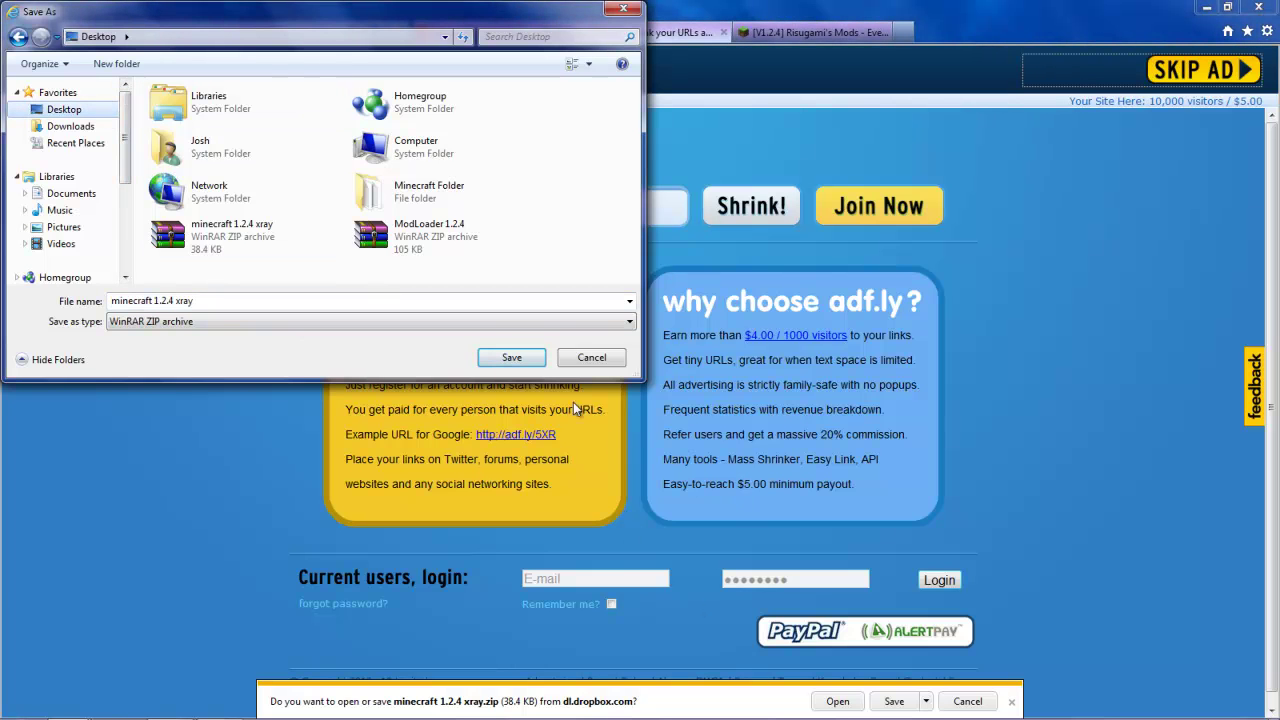
pyautogui.click(521, 363)
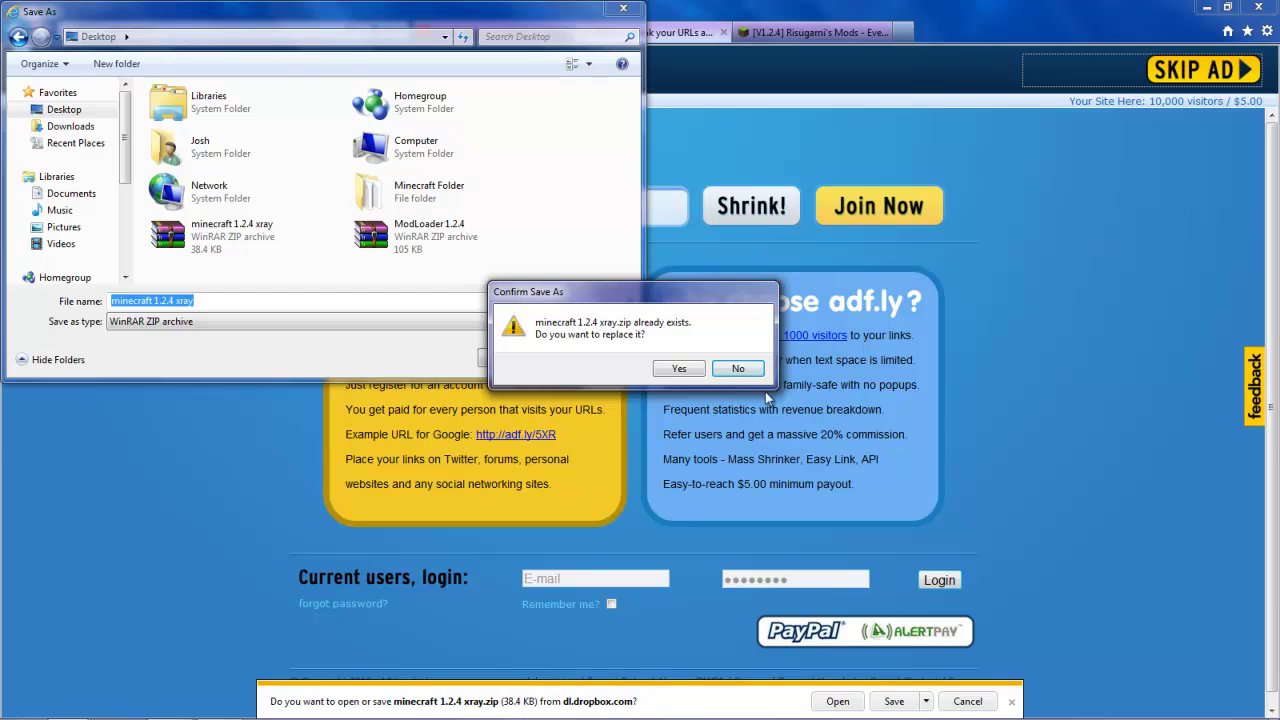
pyautogui.click(735, 375)
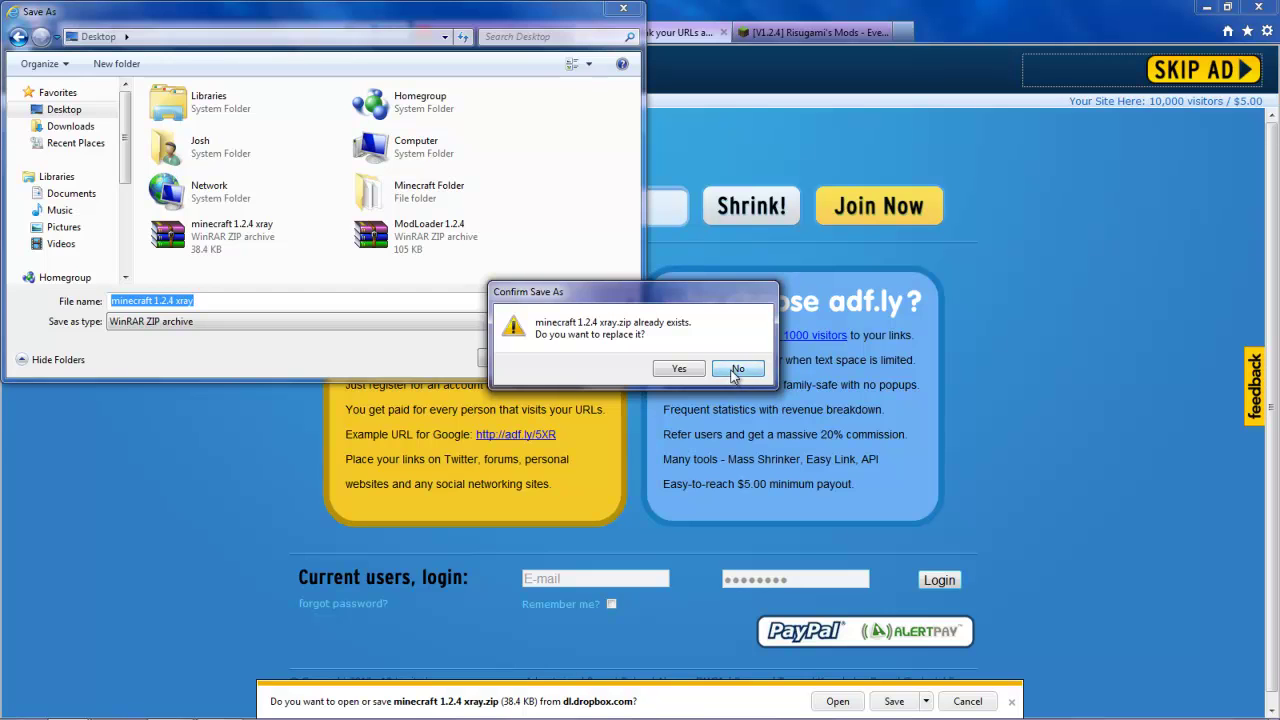
pyautogui.click(623, 10)
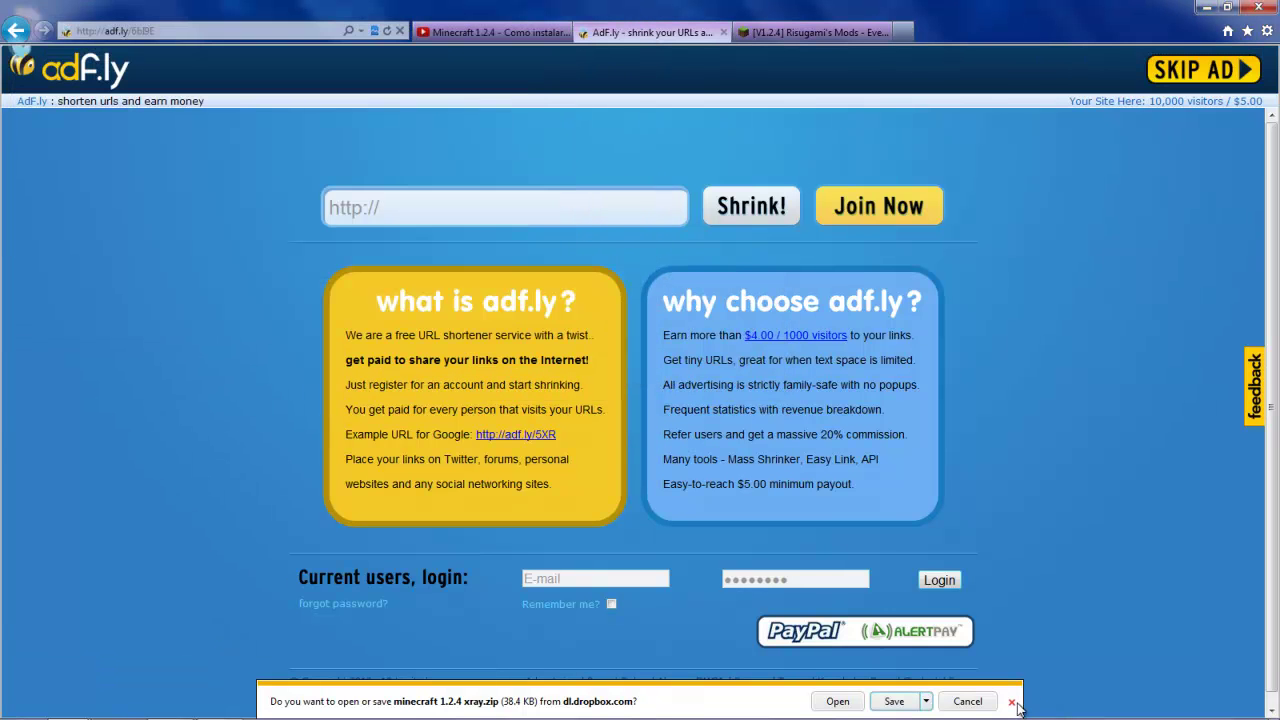
pyautogui.click(1013, 702)
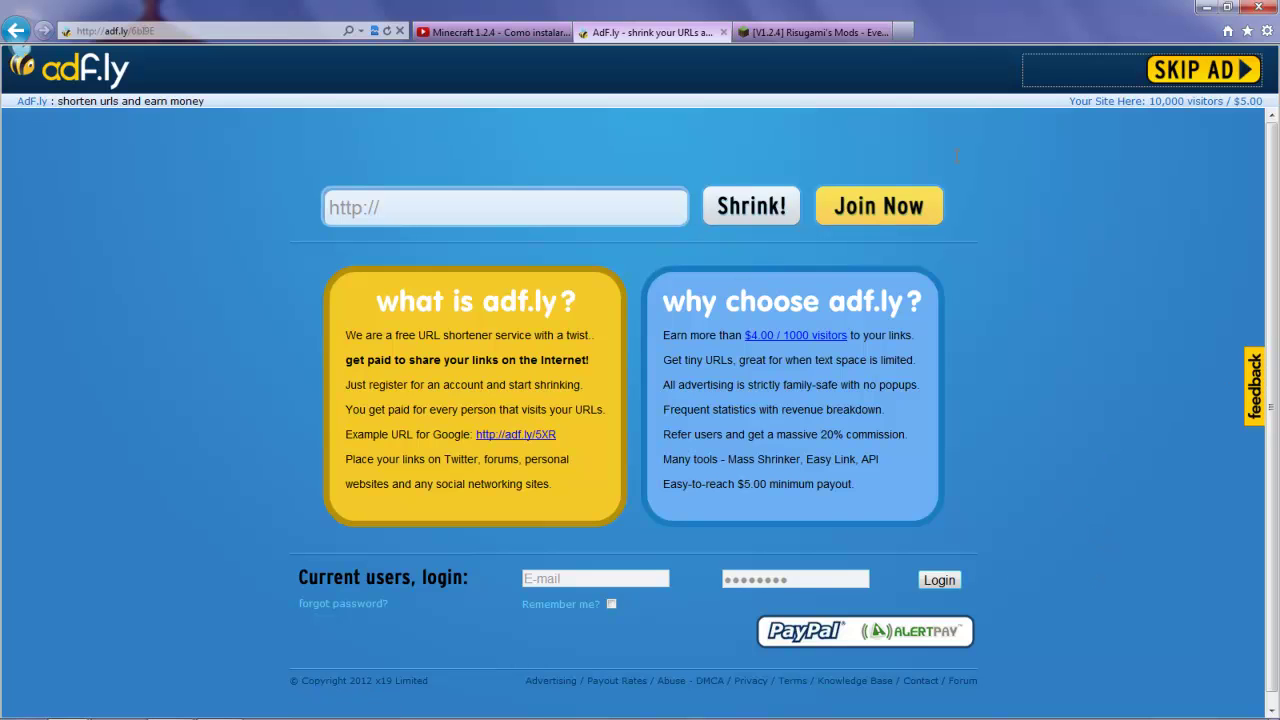
pyautogui.click(1190, 60)
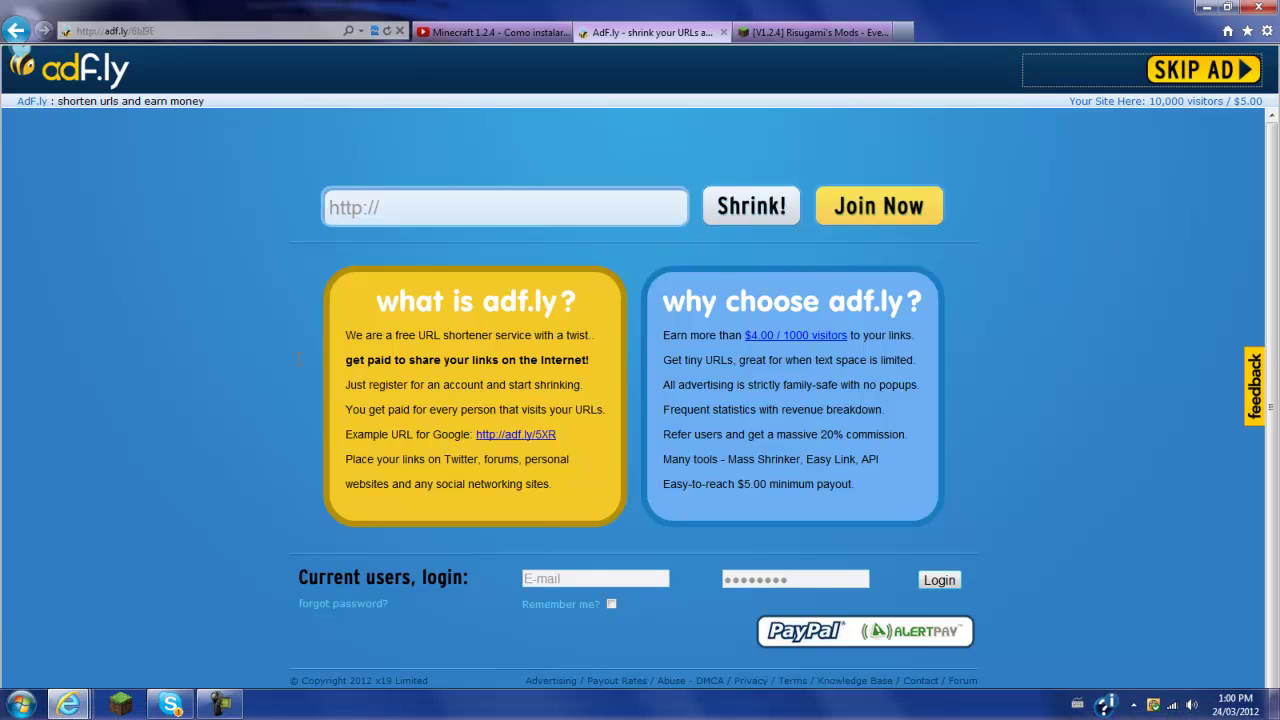
# - Minimize the browser and shift the ModLoader 1.2.4 and minecraft 1.2.4 xray archives slightly left on the desktop, side by side
pyautogui.click(1207, 8)
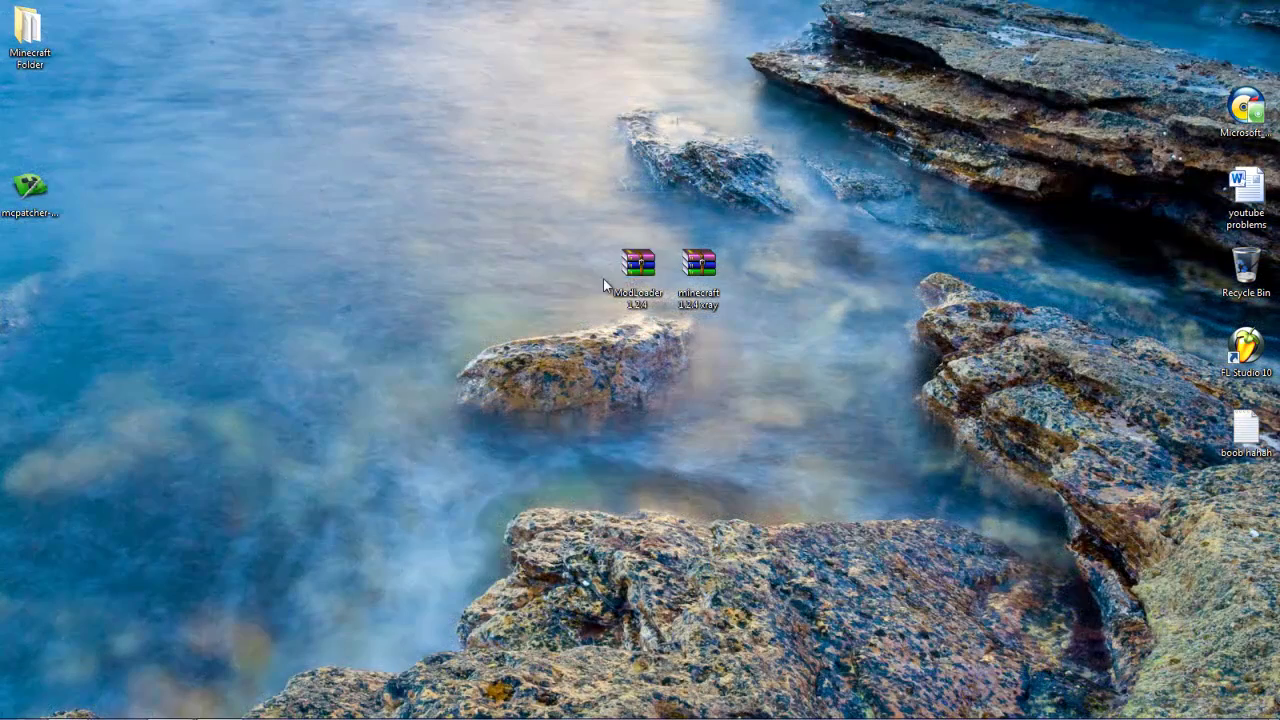
pyautogui.moveTo(616, 280); pyautogui.dragTo(540, 284)
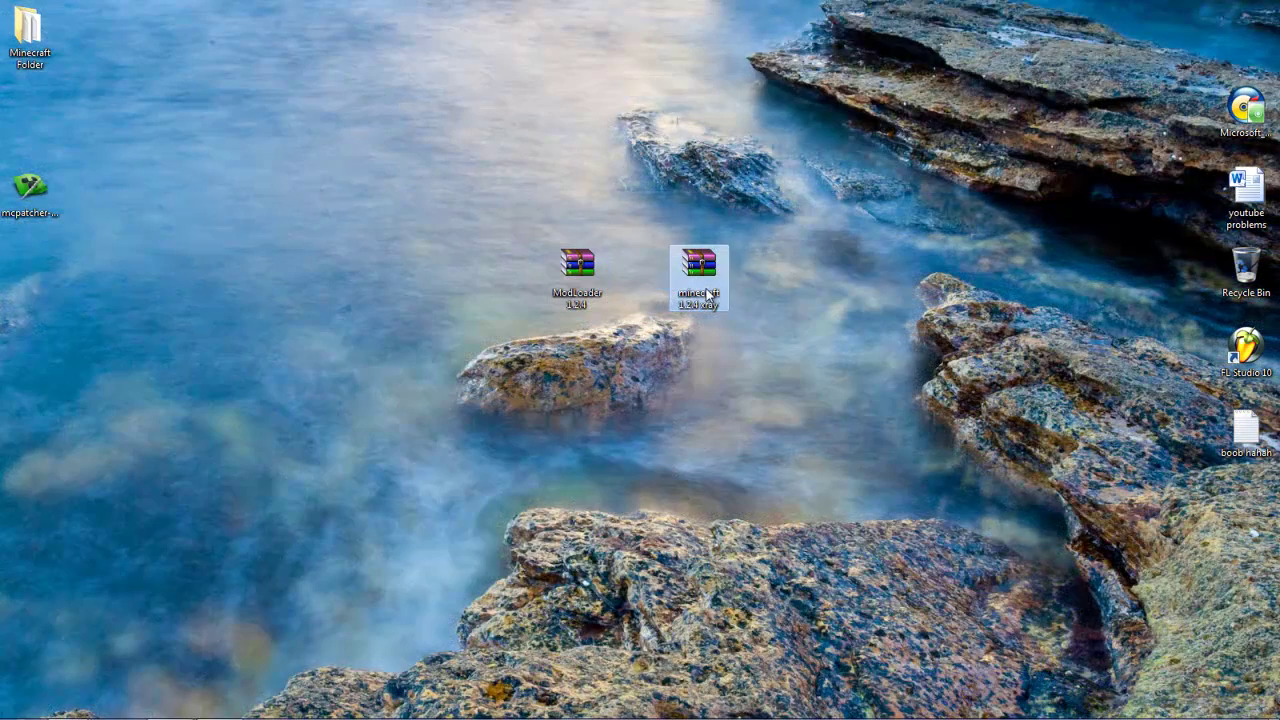
pyautogui.moveTo(706, 293); pyautogui.dragTo(638, 299)
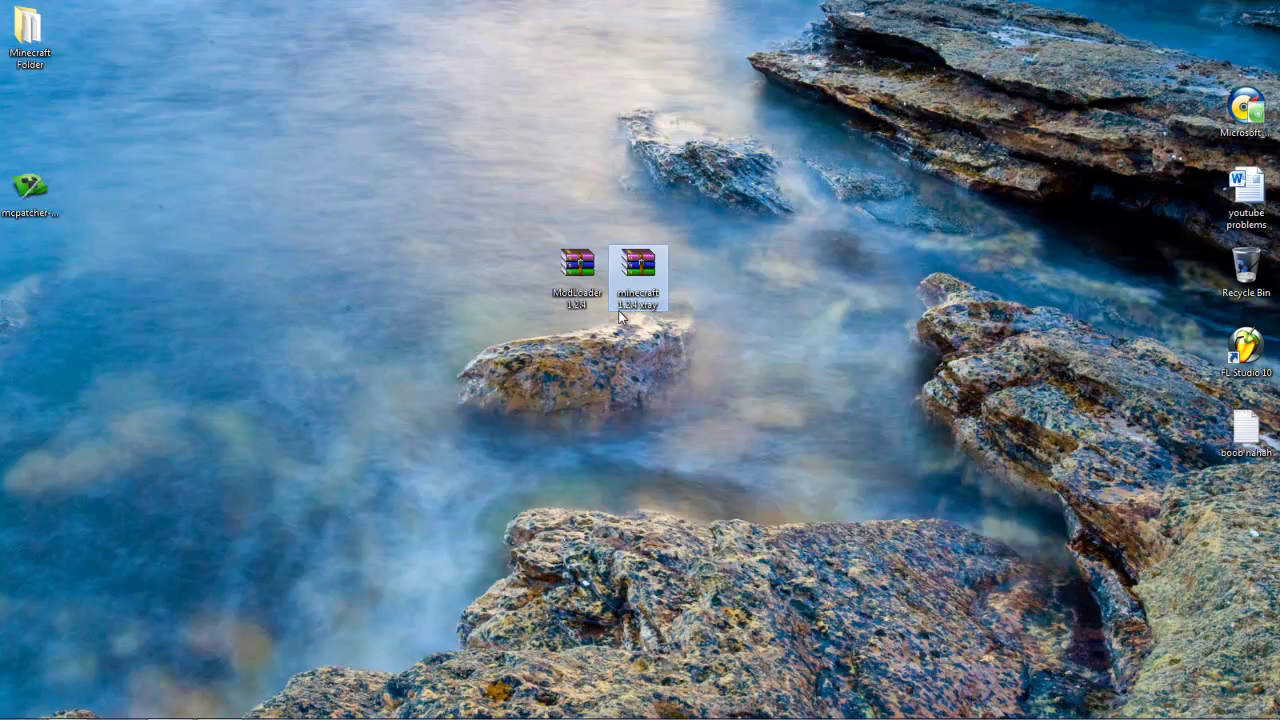
# - Force a game update in the Minecraft launcher options, log in to load the game, and close it from the title screen
pyautogui.moveTo(640, 719)
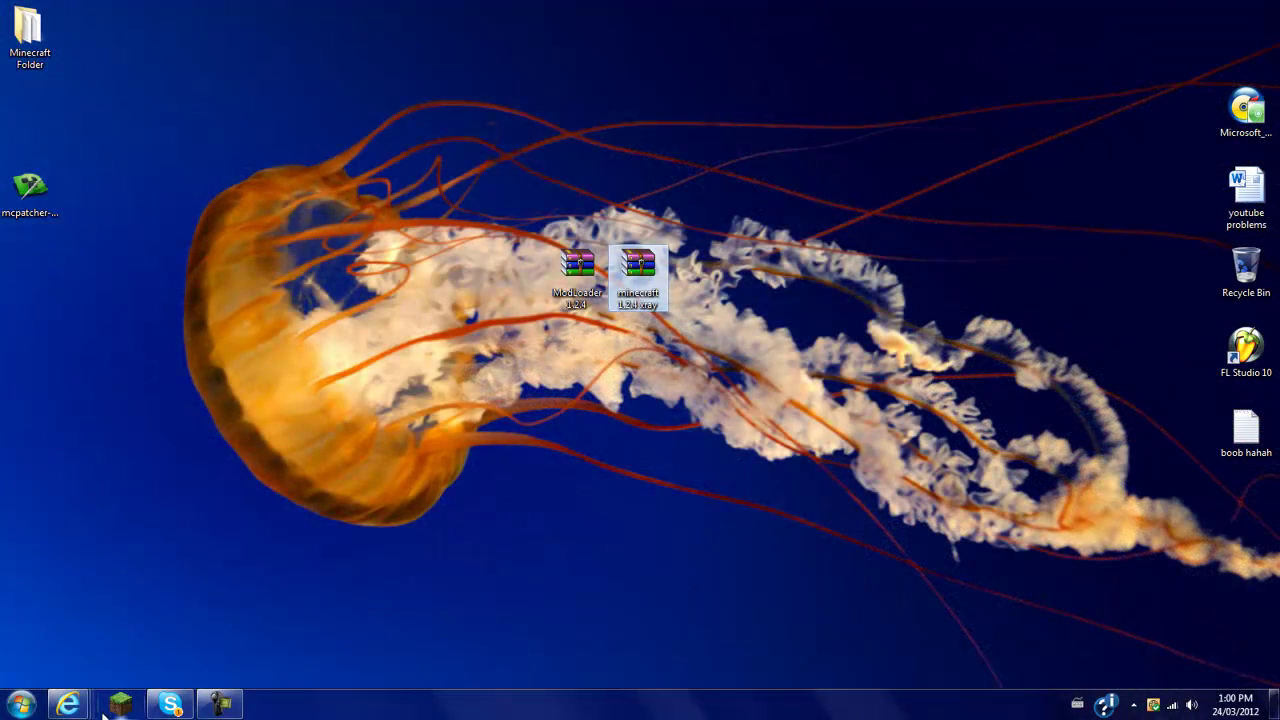
pyautogui.click(112, 706)
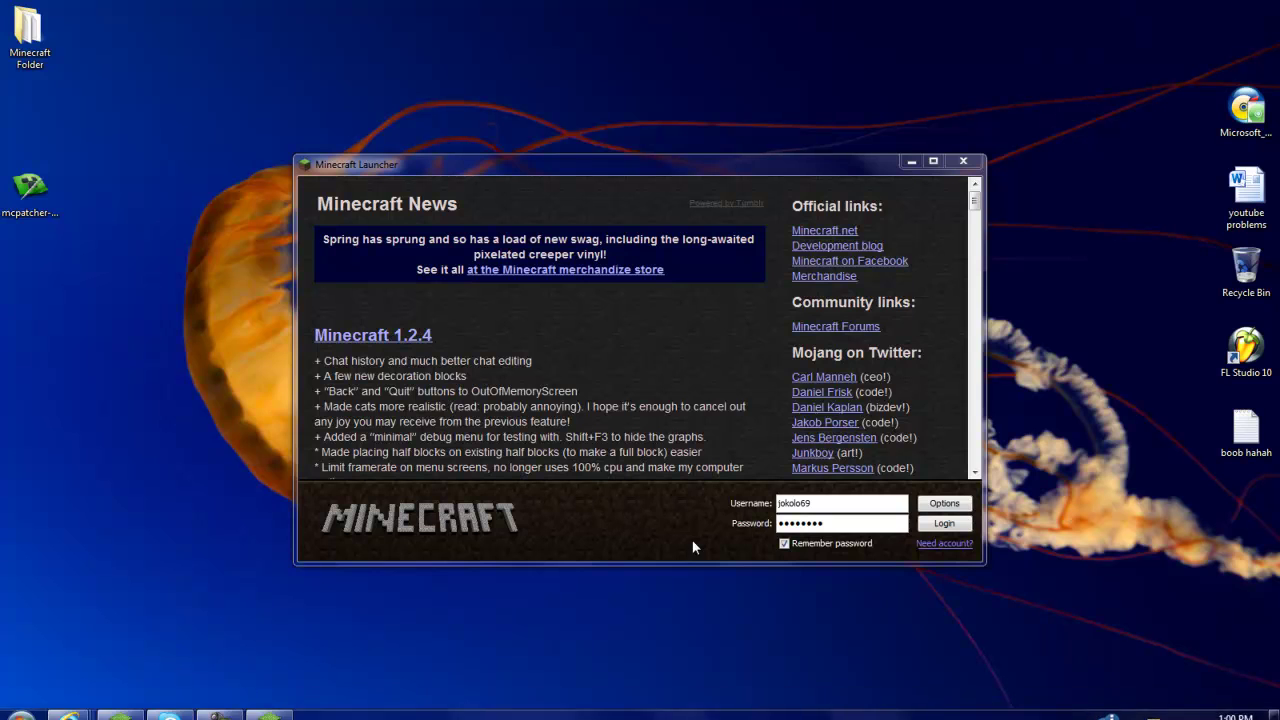
pyautogui.click(944, 503)
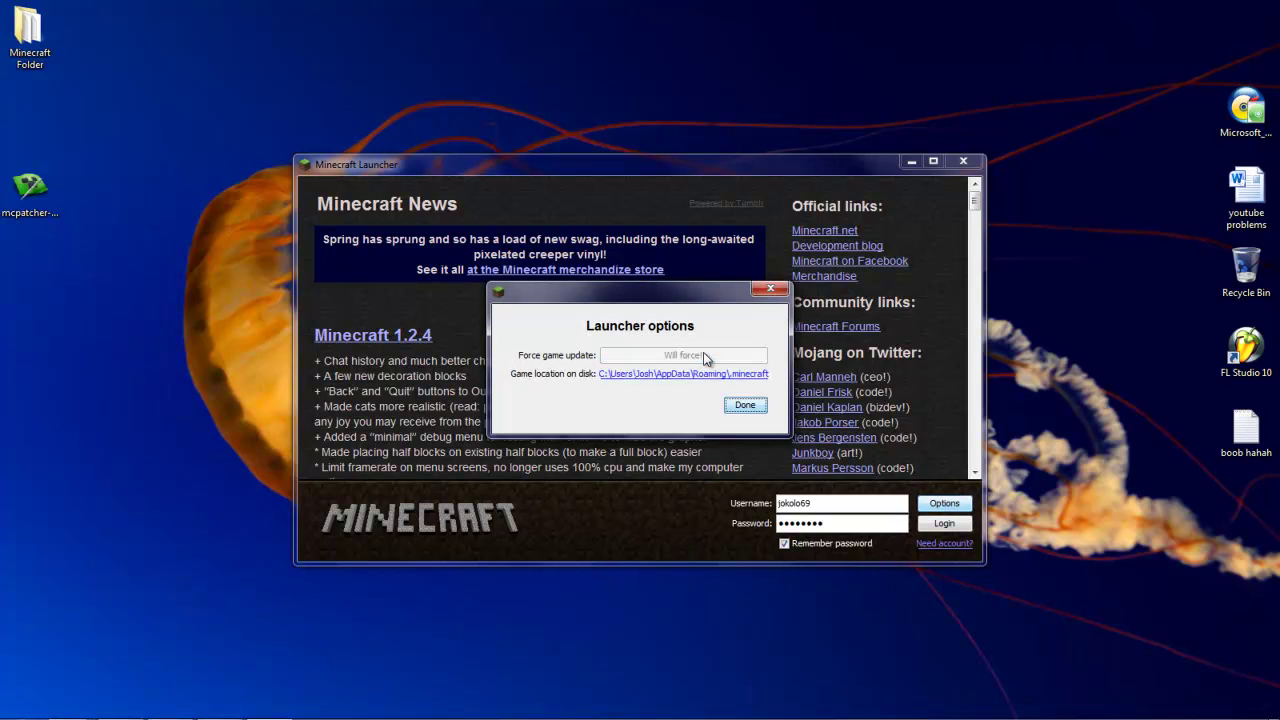
pyautogui.click(745, 405)
pyautogui.click(944, 523)
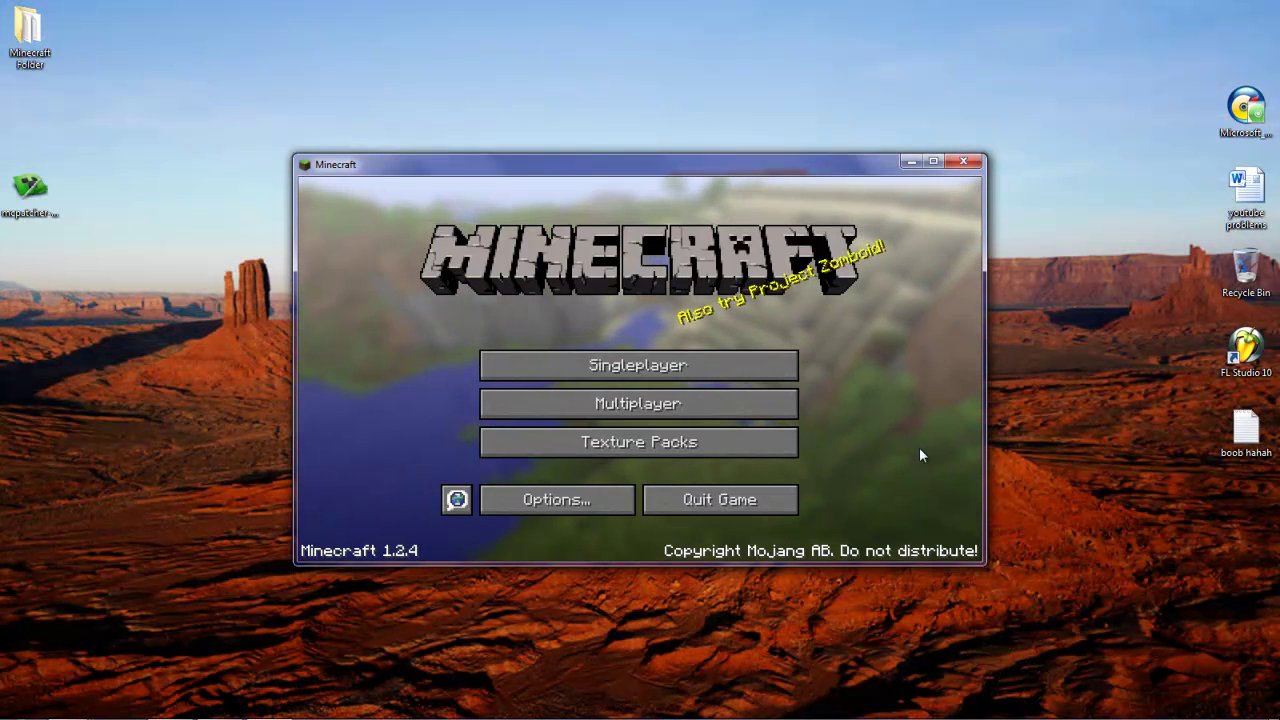
pyautogui.moveTo(981, 564); pyautogui.dragTo(985, 567)
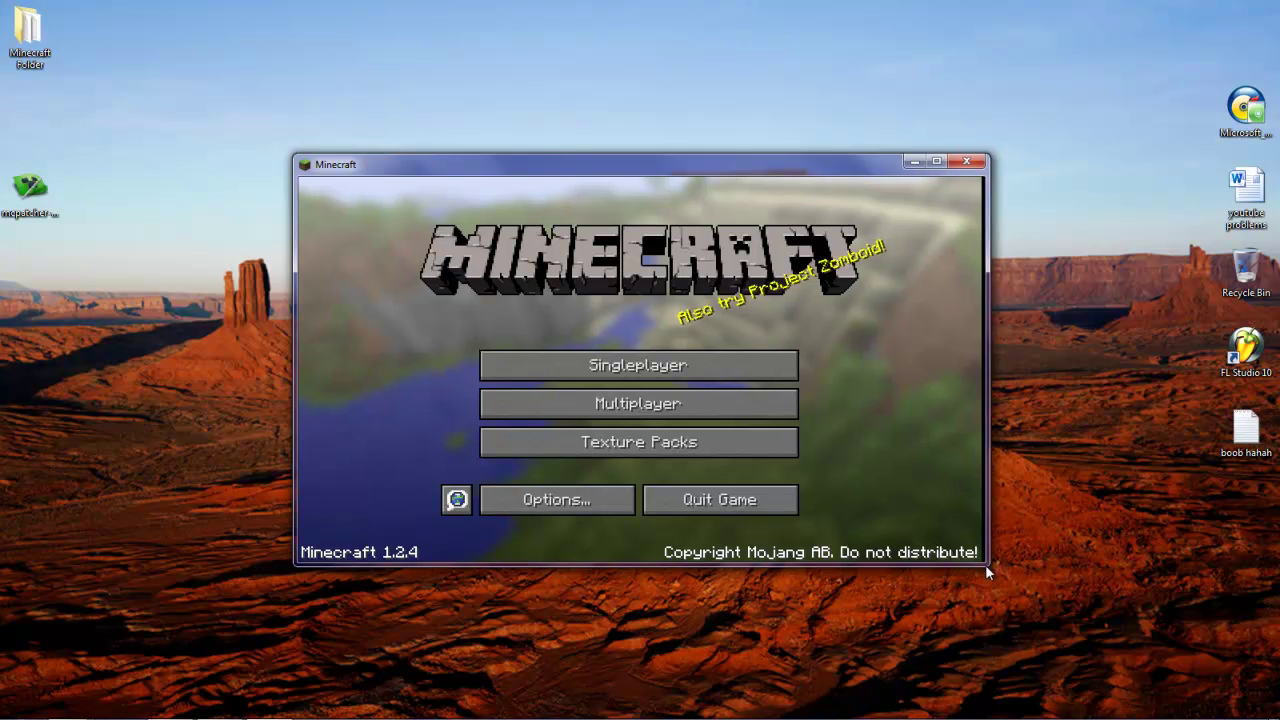
pyautogui.click(960, 163)
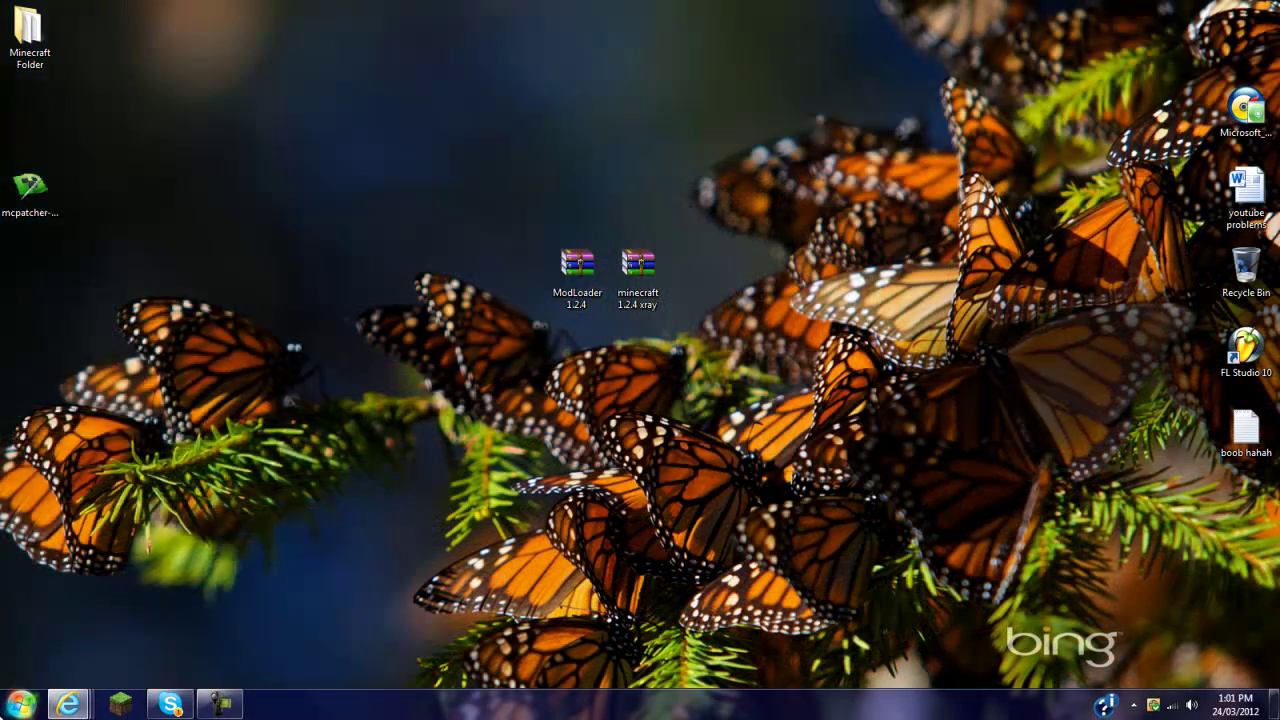
# - Open the AppData Roaming folder by running %appdata% from the Windows search
pyautogui.press('super')
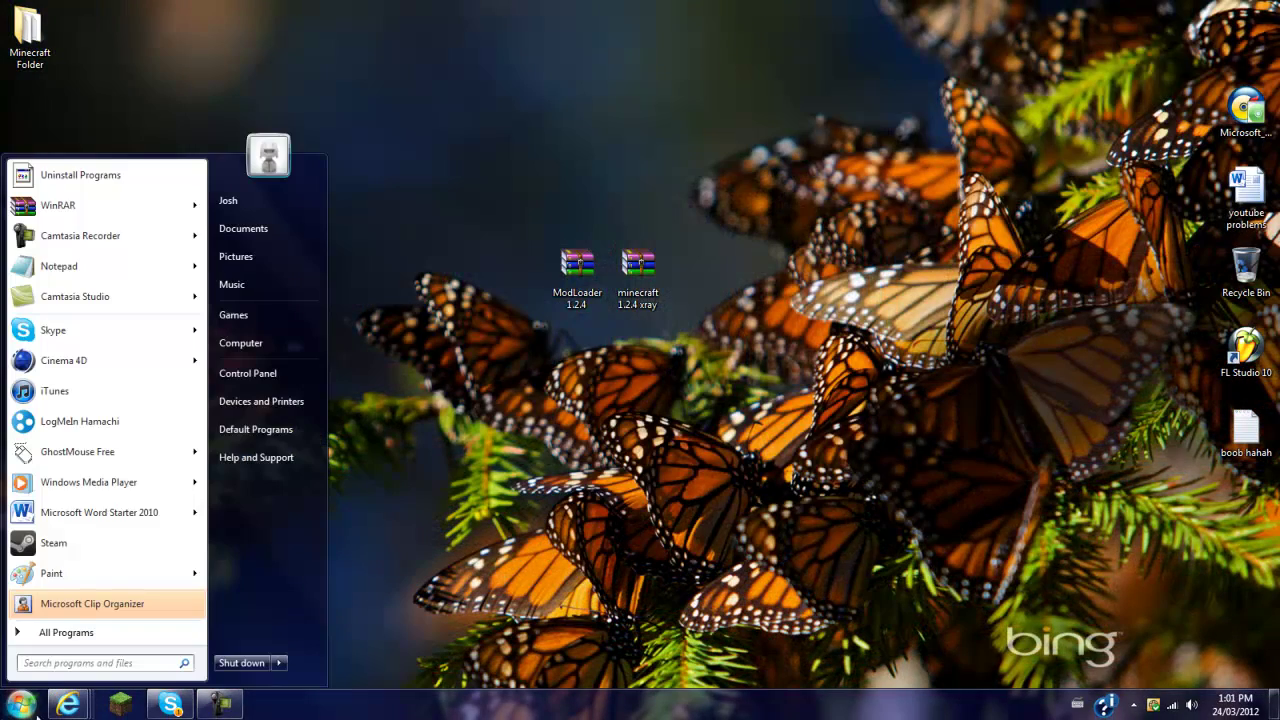
pyautogui.write('%')
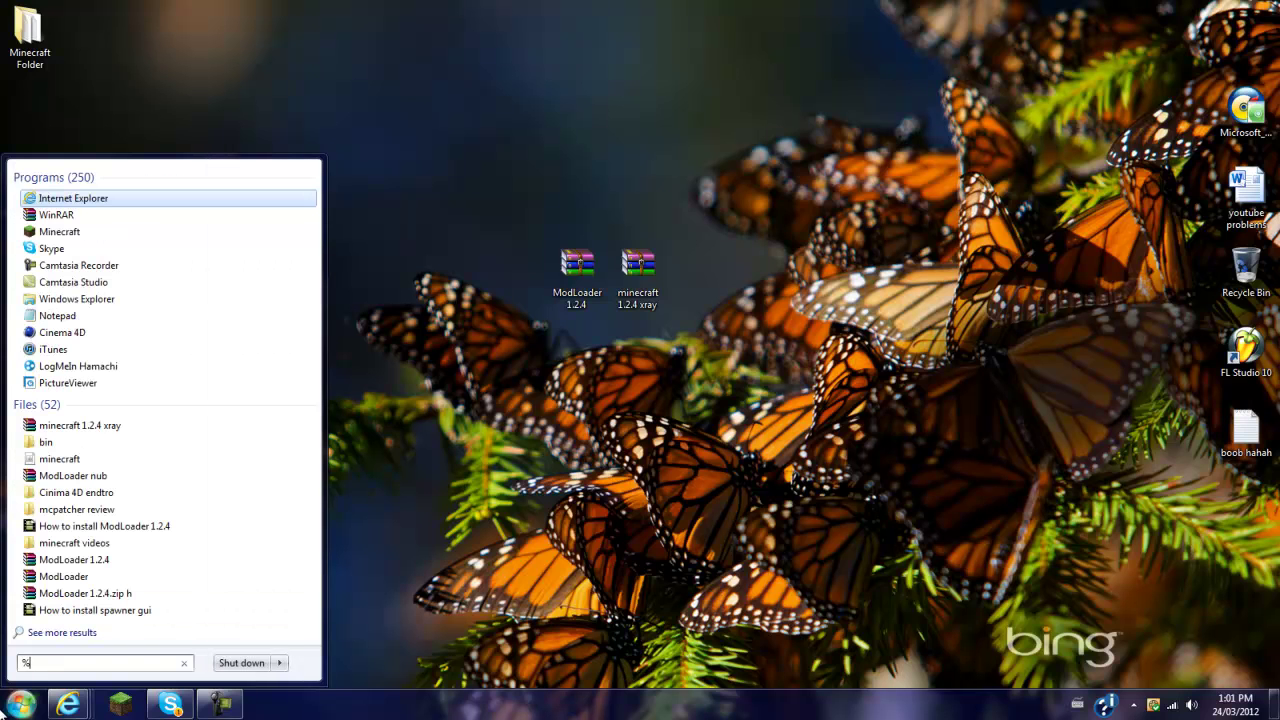
pyautogui.write('appdata')
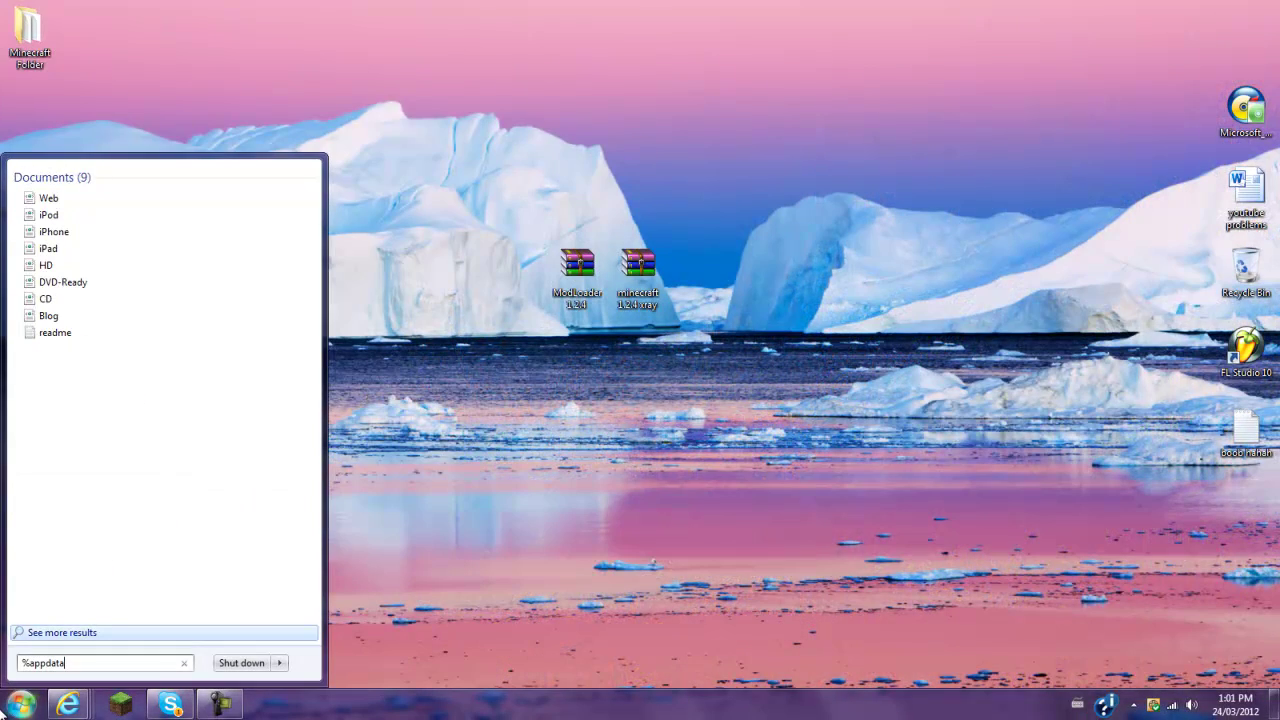
pyautogui.write('%')
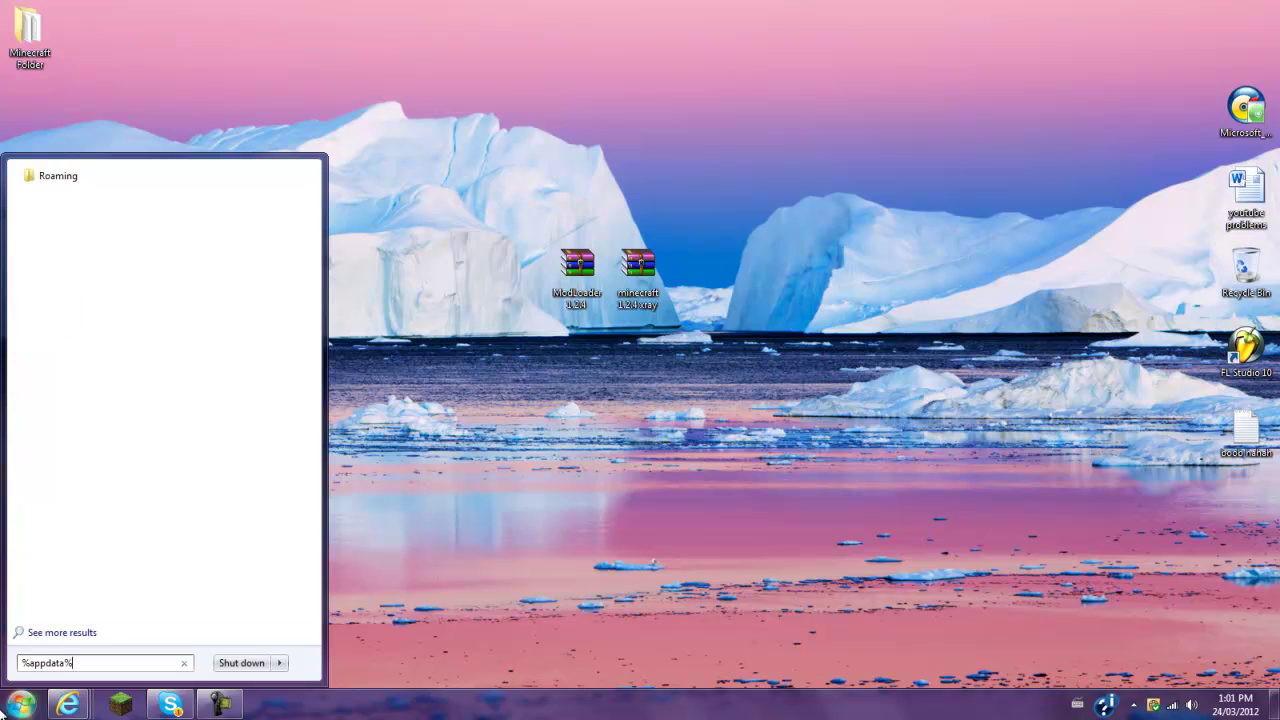
pyautogui.press('Return')
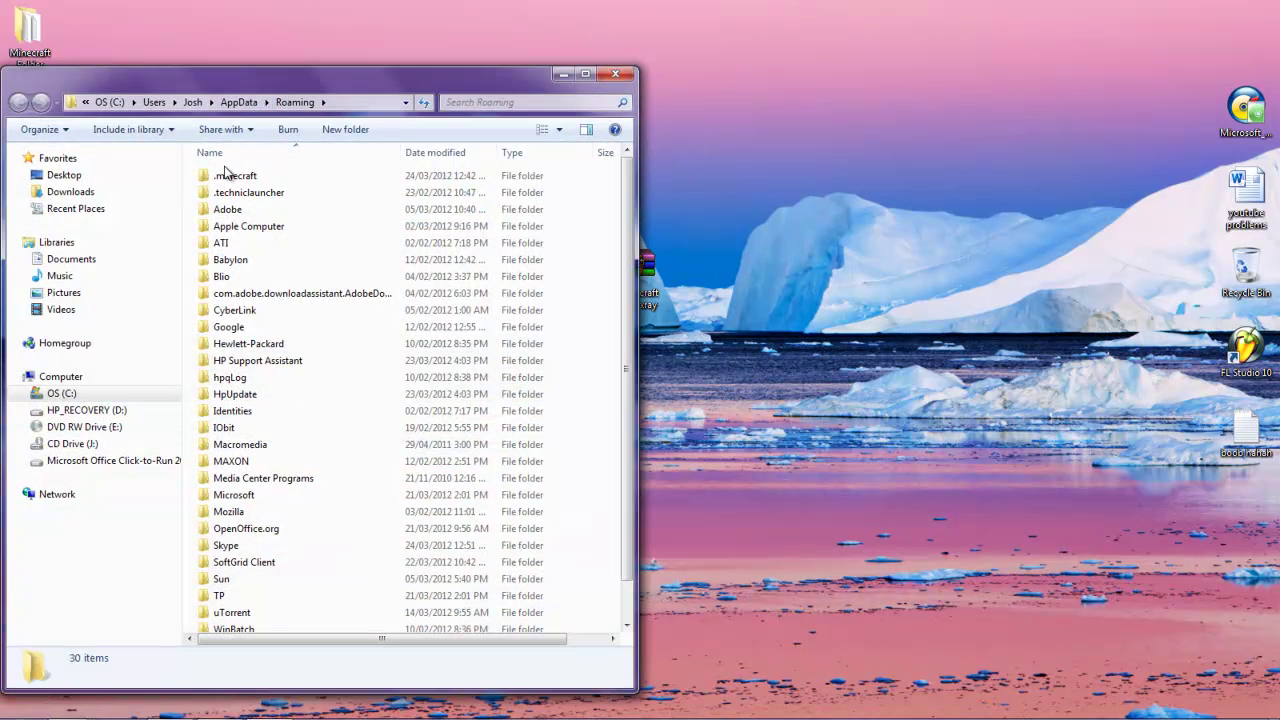
# - Open the bin folder inside .minecraft and locate the minecraft jar file
pyautogui.click(226, 175)
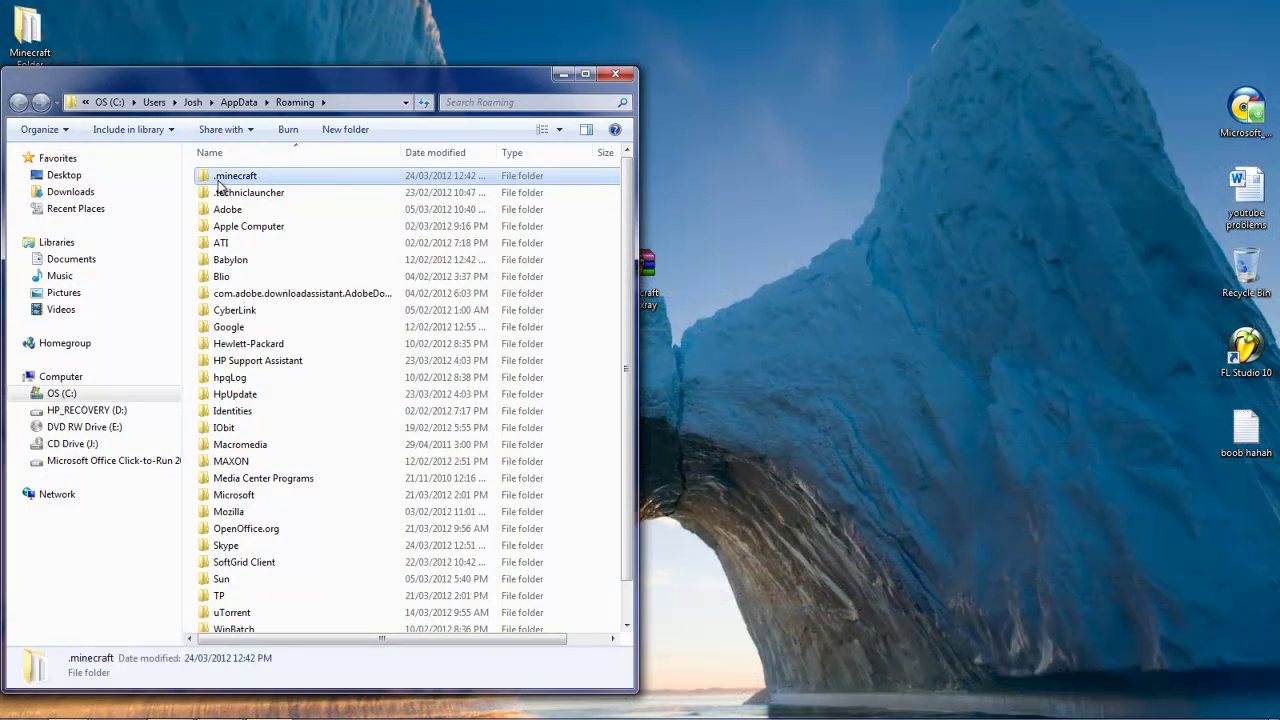
pyautogui.doubleClick(224, 176)
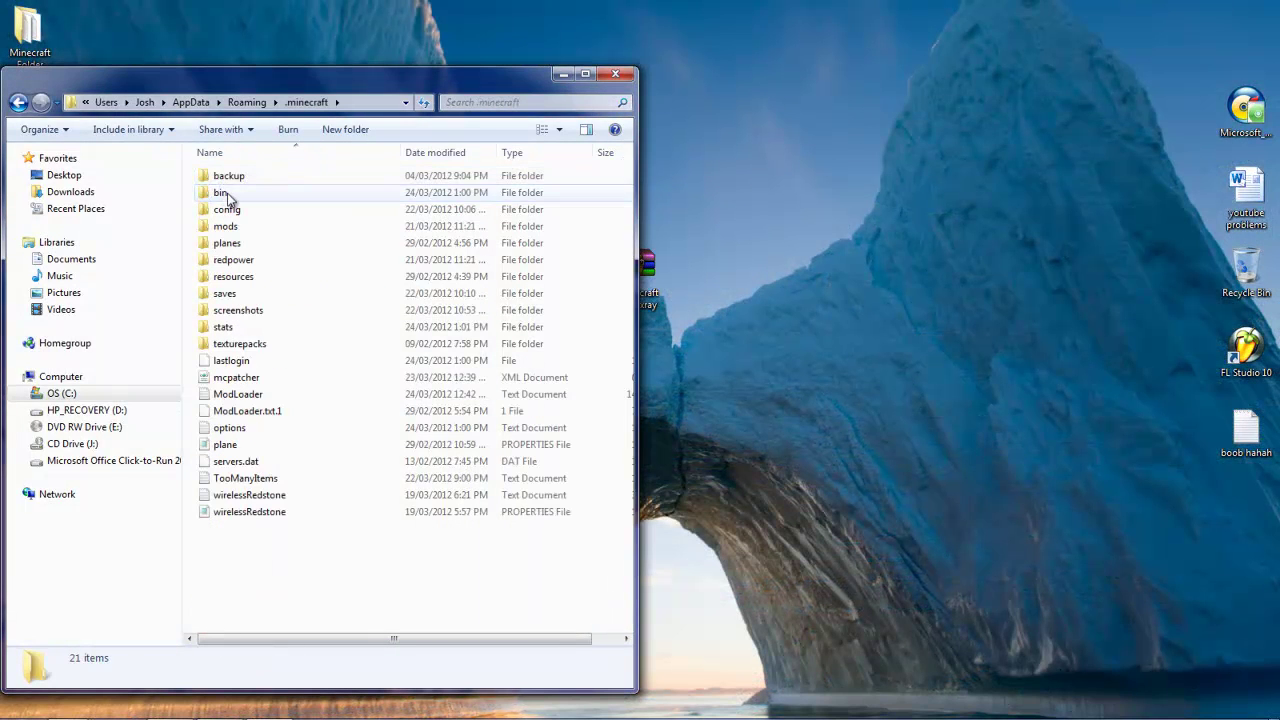
pyautogui.doubleClick(227, 195)
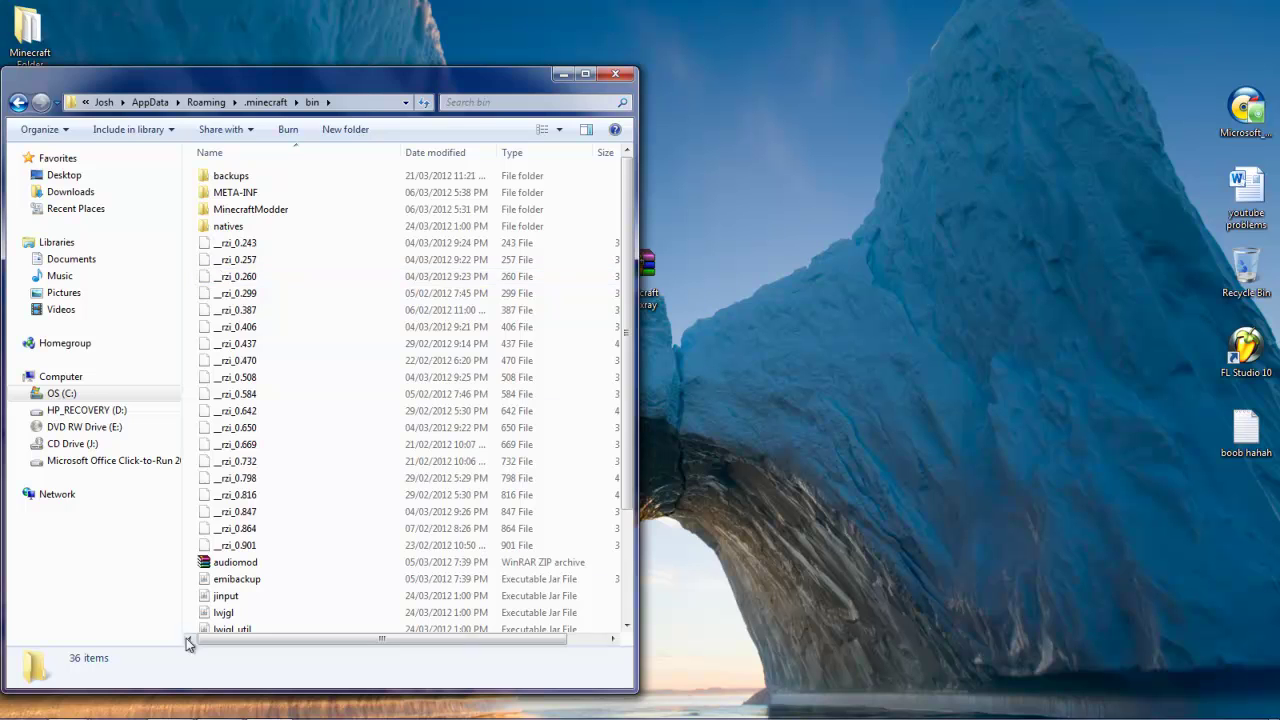
pyautogui.scroll(-3, 262, 579)
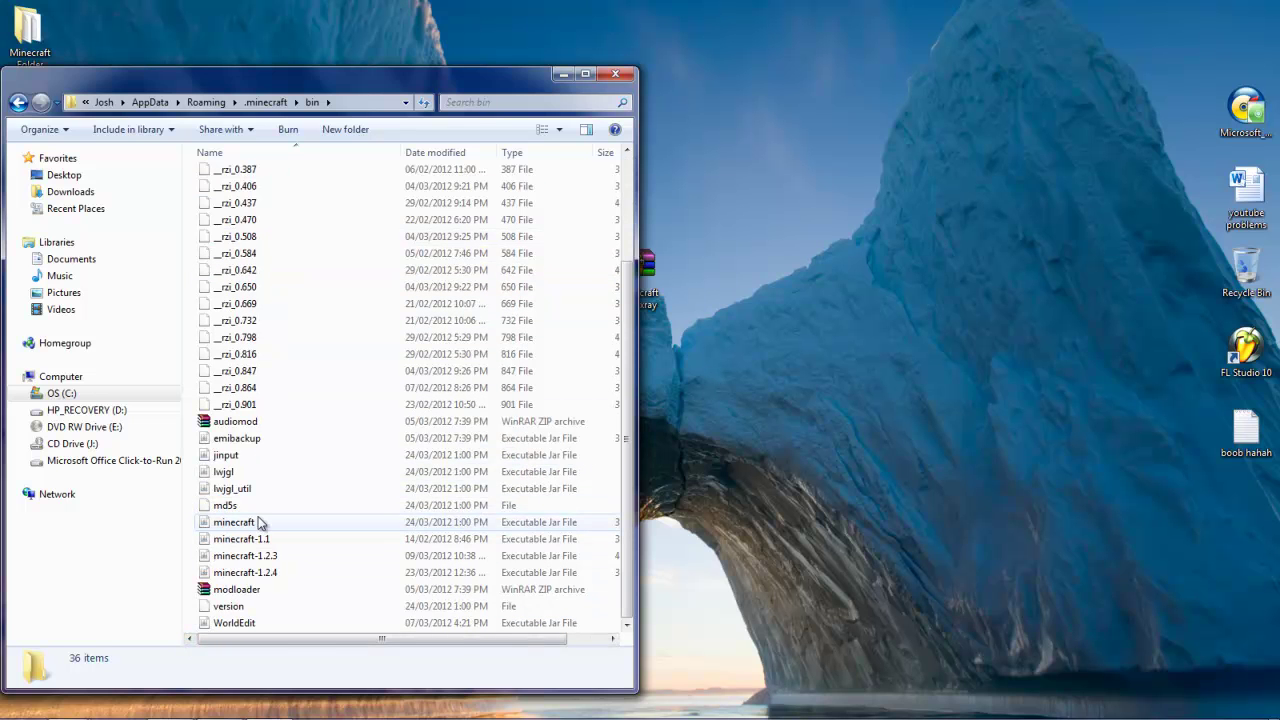
# - Try to open the minecraft jar file directly with its default program
pyautogui.click(259, 521)
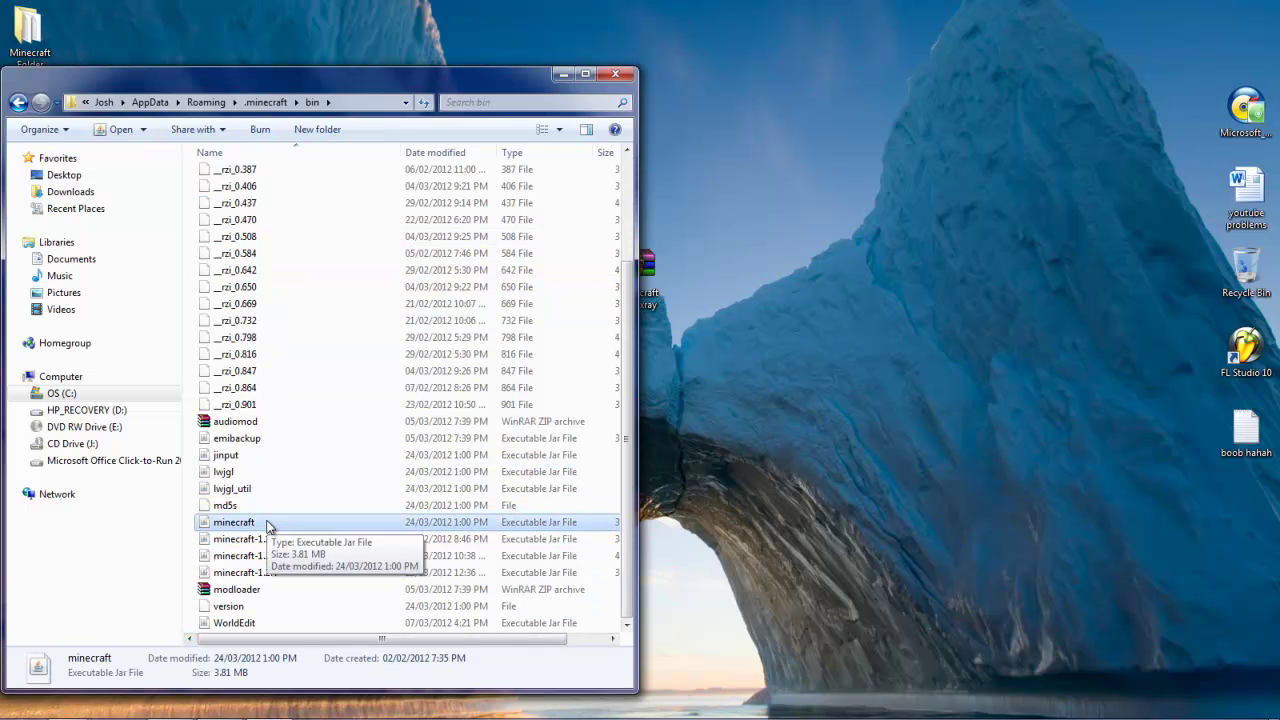
pyautogui.doubleClick(268, 525)
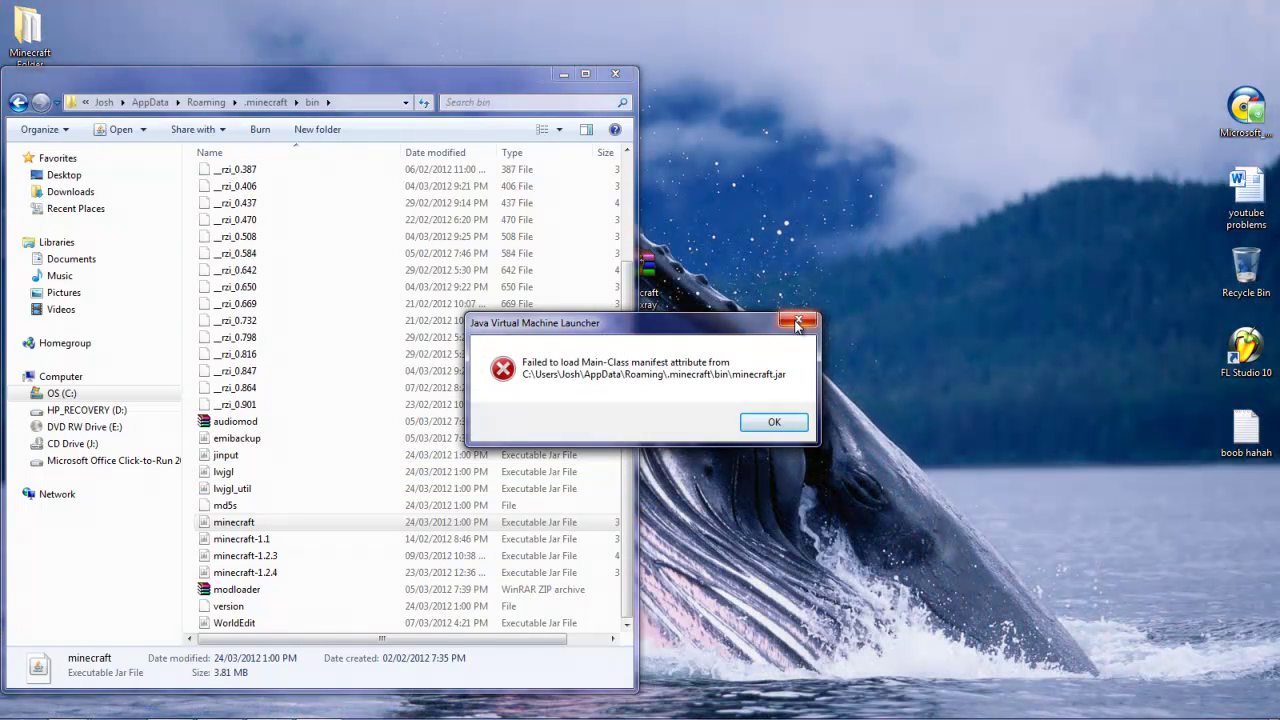
pyautogui.click(766, 420)
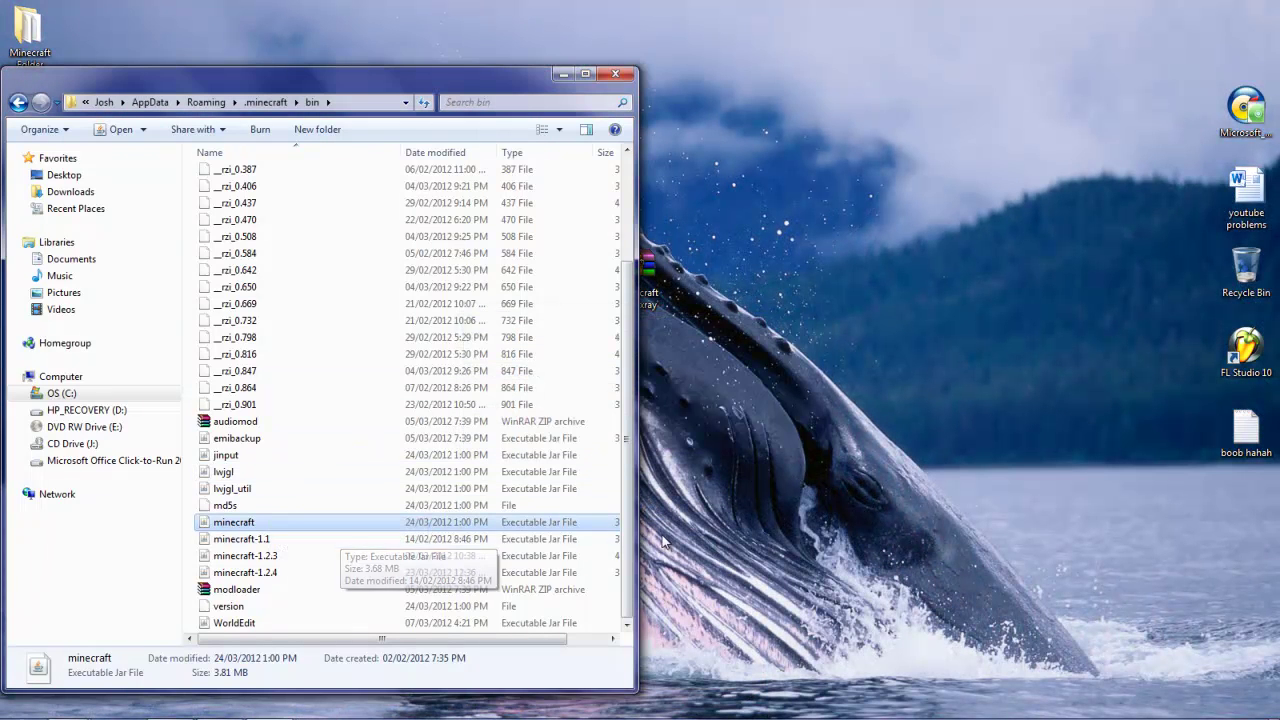
# - Open the minecraft jar file with WinRAR archiver and dismiss the license reminder
pyautogui.rightClick(292, 528)
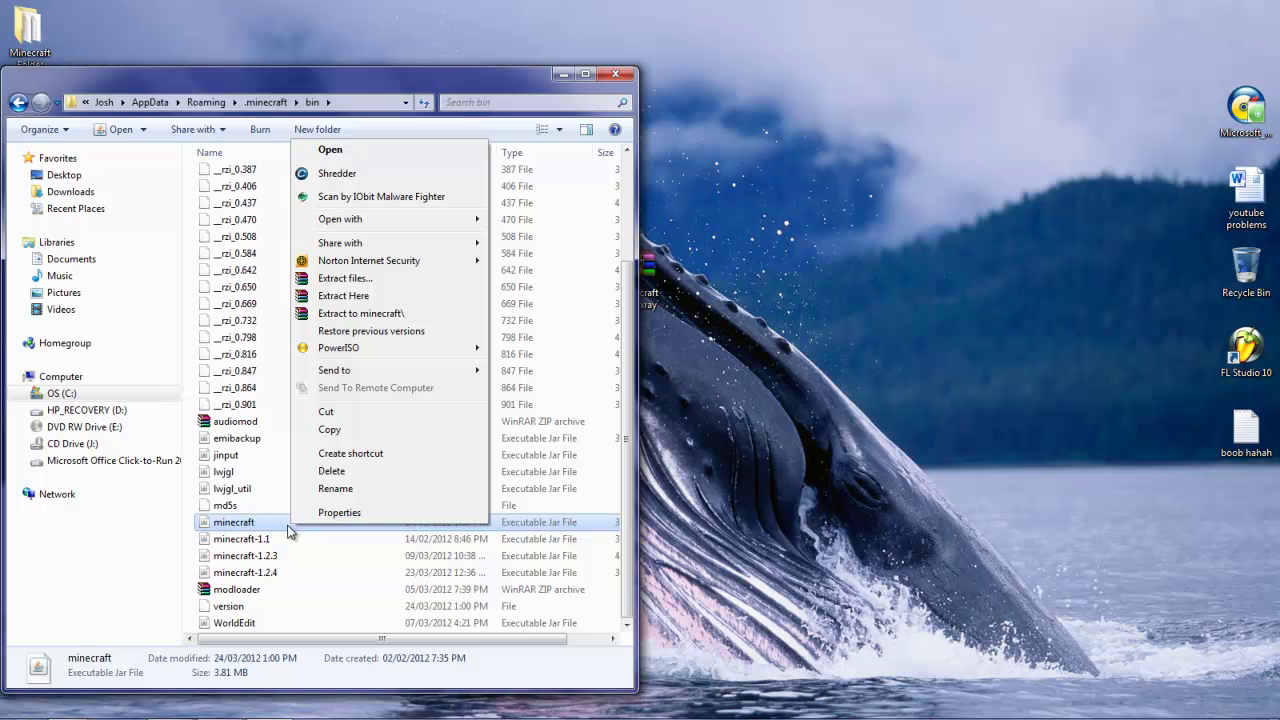
pyautogui.moveTo(358, 224)
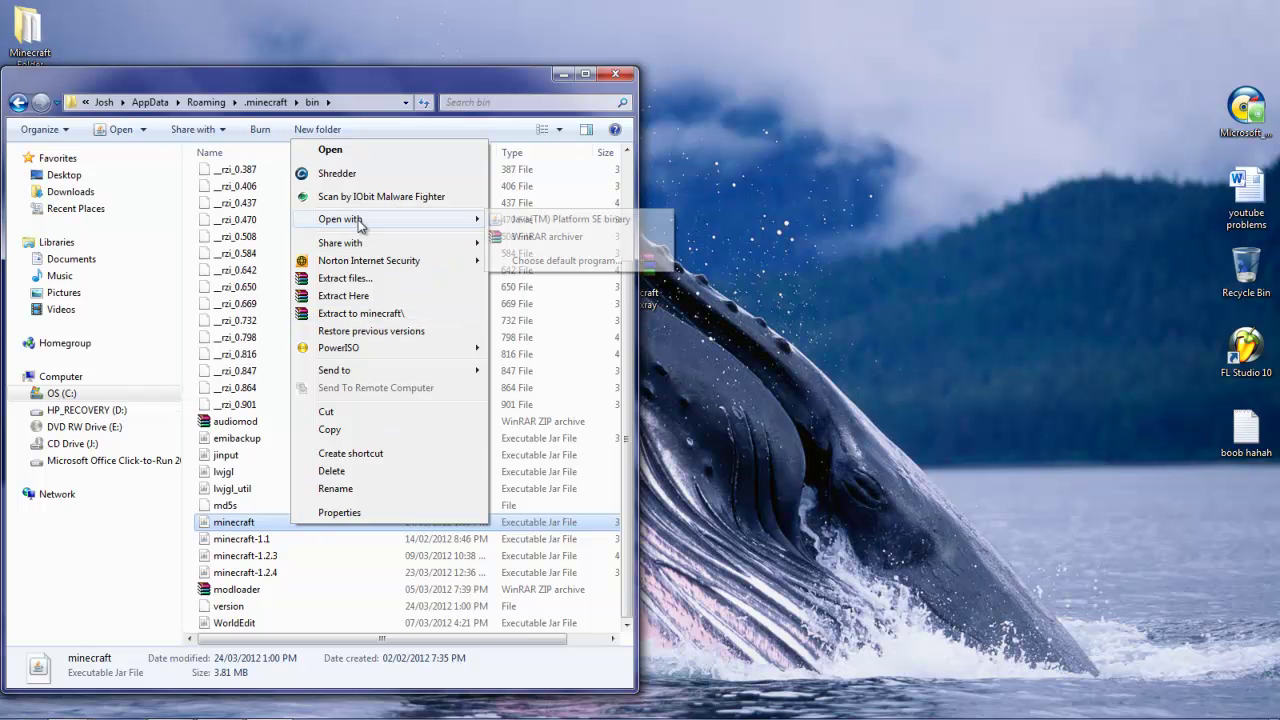
pyautogui.click(531, 236)
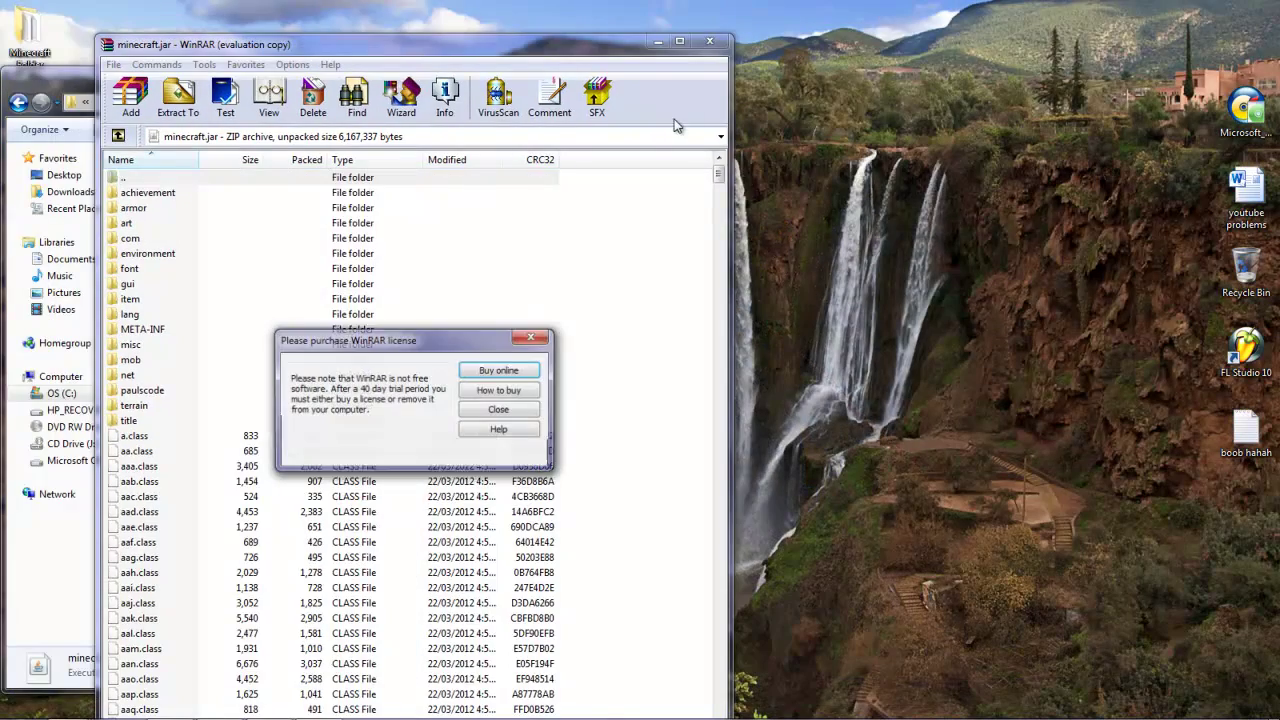
pyautogui.click(531, 338)
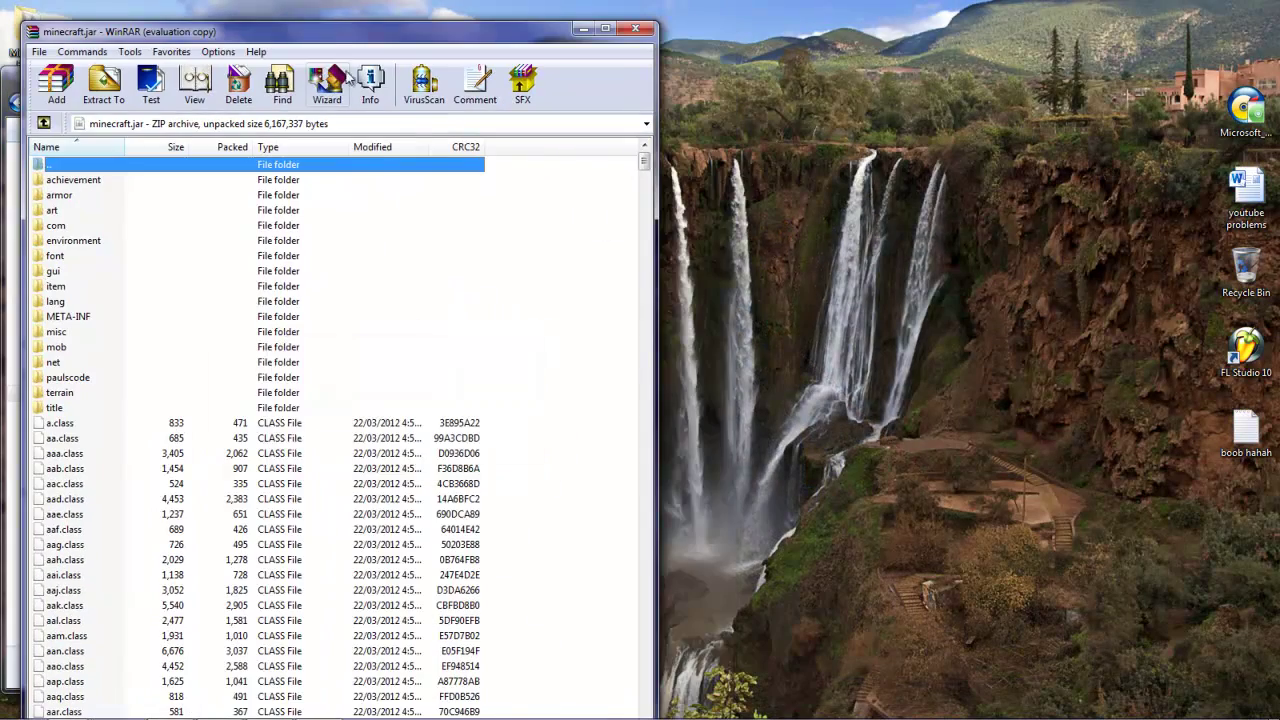
# - Snap the minecraft.jar archive window to half the screen, close the bin folder, and rearrange the two mod archives on the free desktop area
pyautogui.moveTo(330, 32); pyautogui.dragTo(1279, 192)
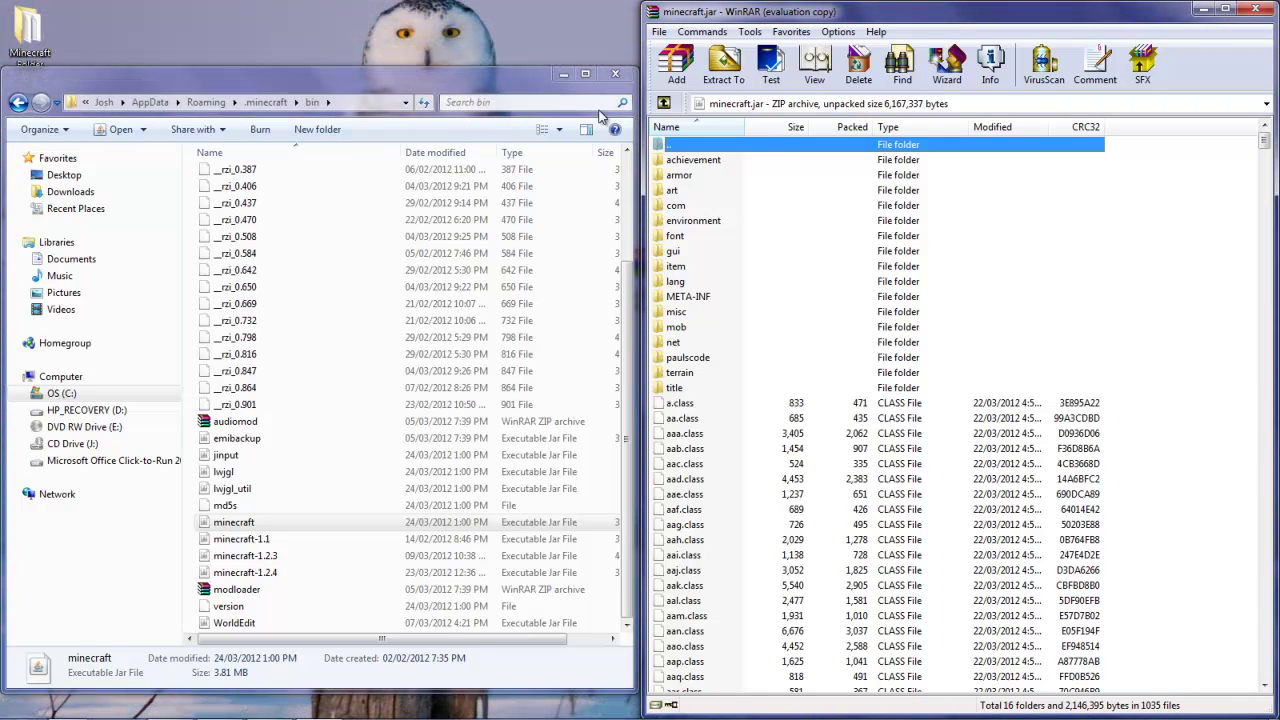
pyautogui.click(617, 75)
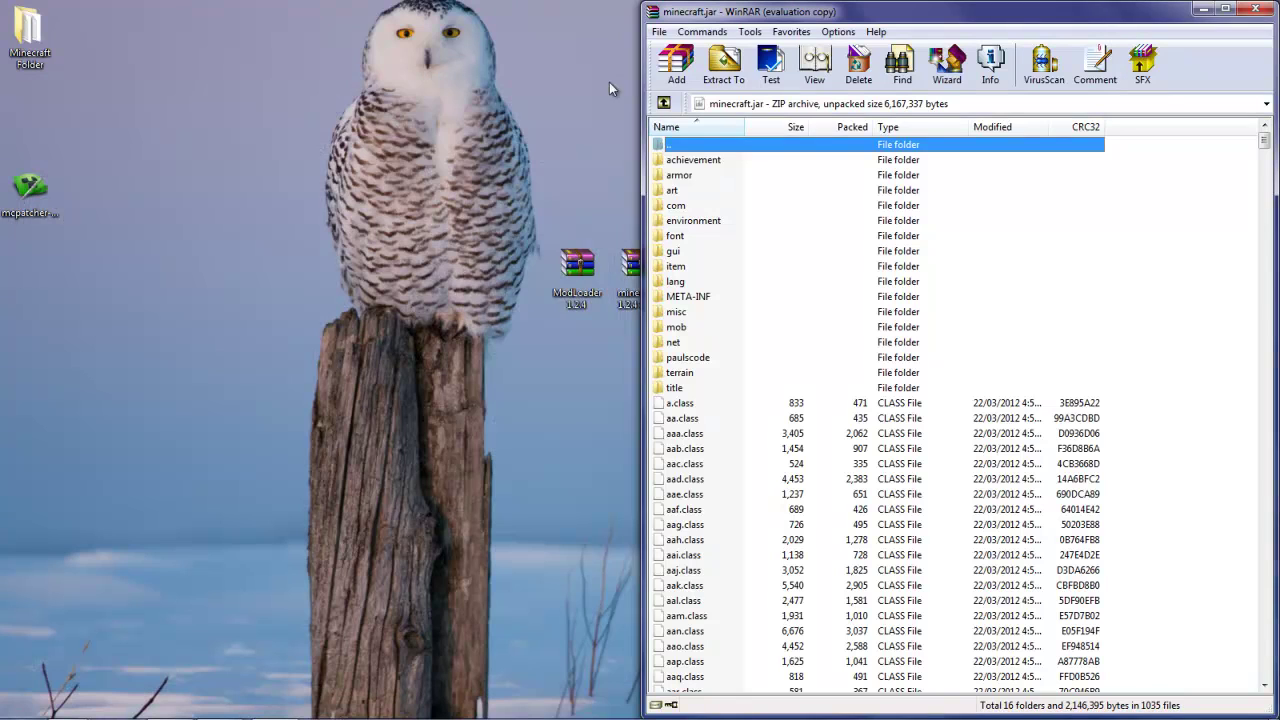
pyautogui.moveTo(592, 266); pyautogui.dragTo(535, 268)
pyautogui.moveTo(517, 110); pyautogui.dragTo(510, 210)
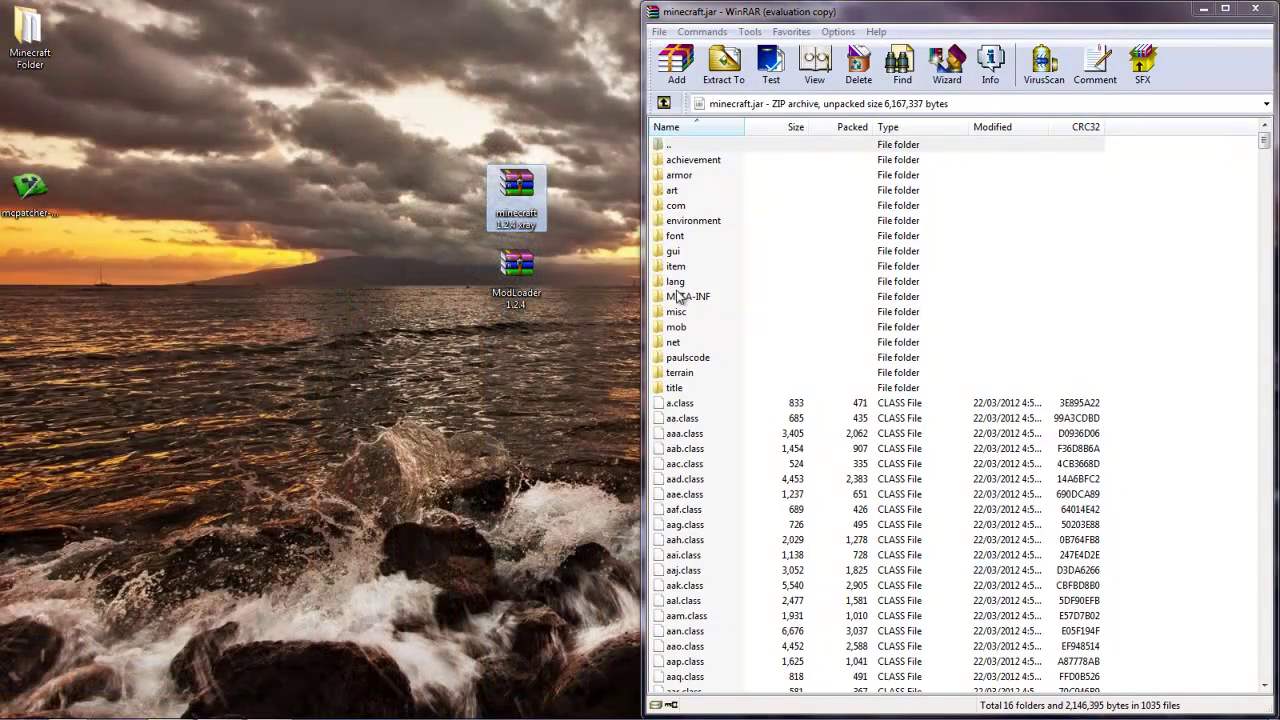
# - Delete the META-INF folder from the minecraft.jar archive and confirm the deletion
pyautogui.click(684, 299)
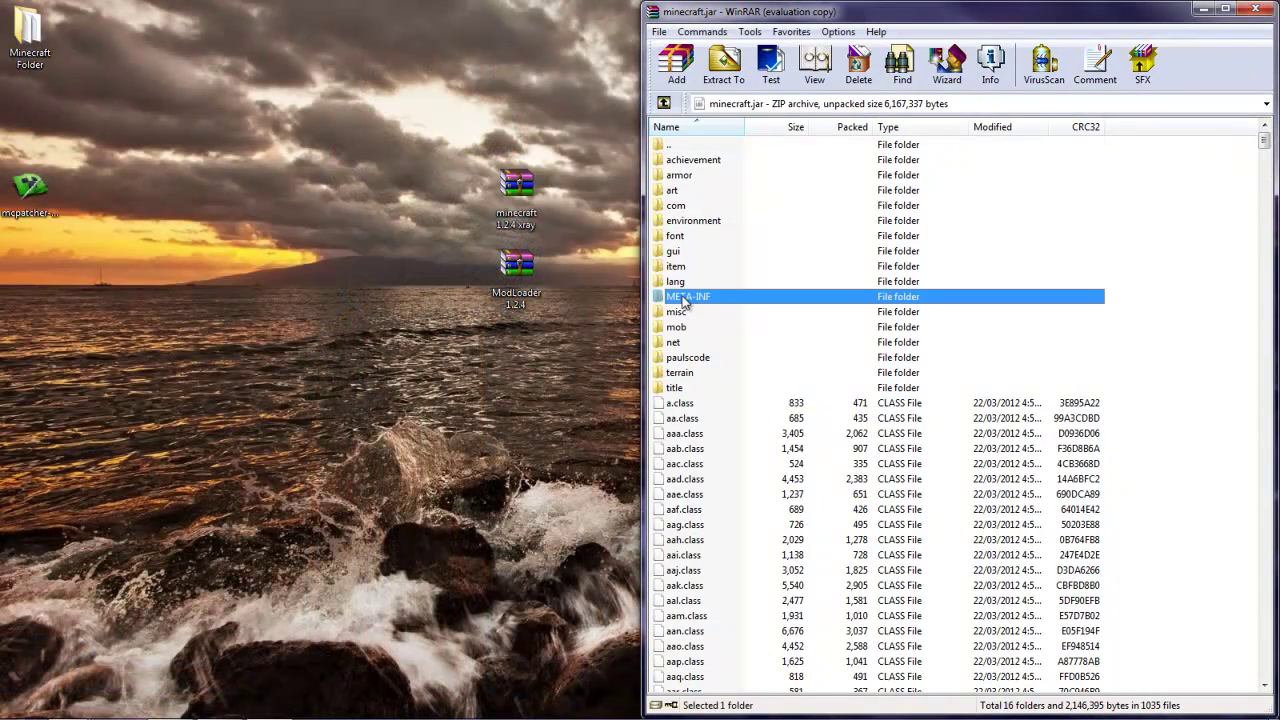
pyautogui.rightClick(744, 298)
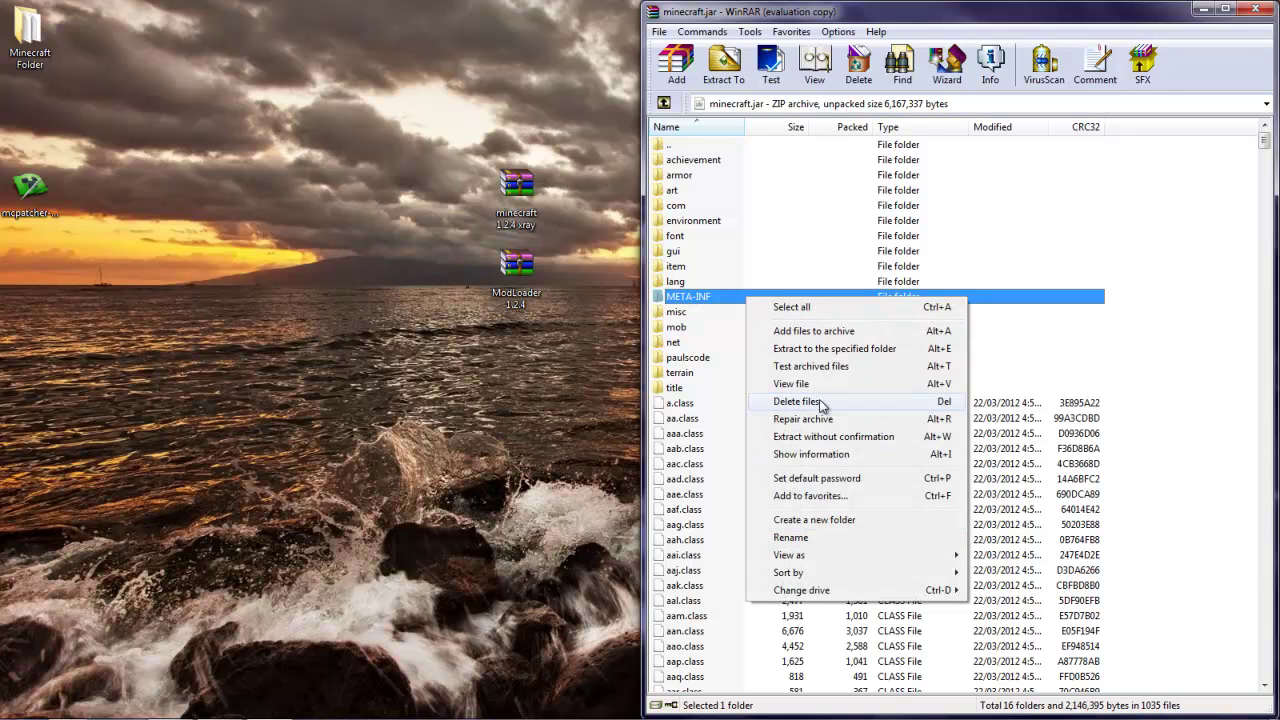
pyautogui.click(857, 66)
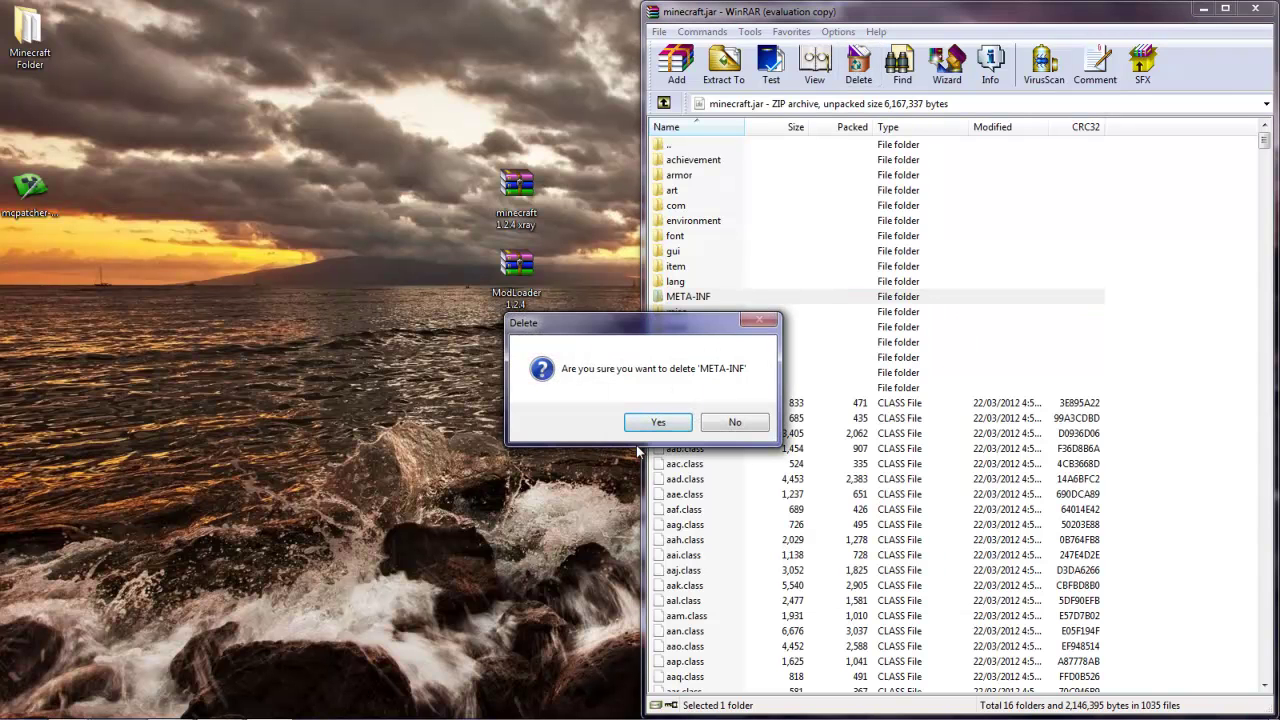
pyautogui.click(662, 424)
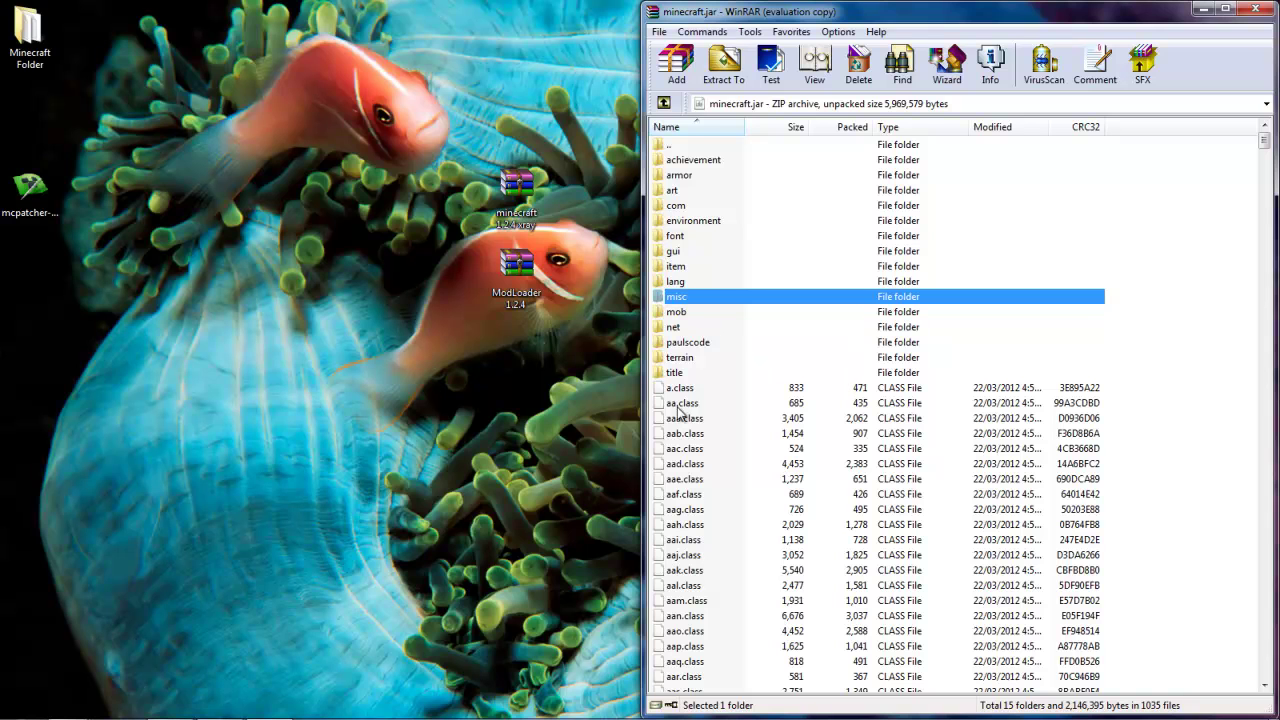
# - Open the ModLoader 1.2.4 archive, select all its class files, and snap its window beside the minecraft.jar archive
pyautogui.moveTo(512, 305); pyautogui.dragTo(500, 565)
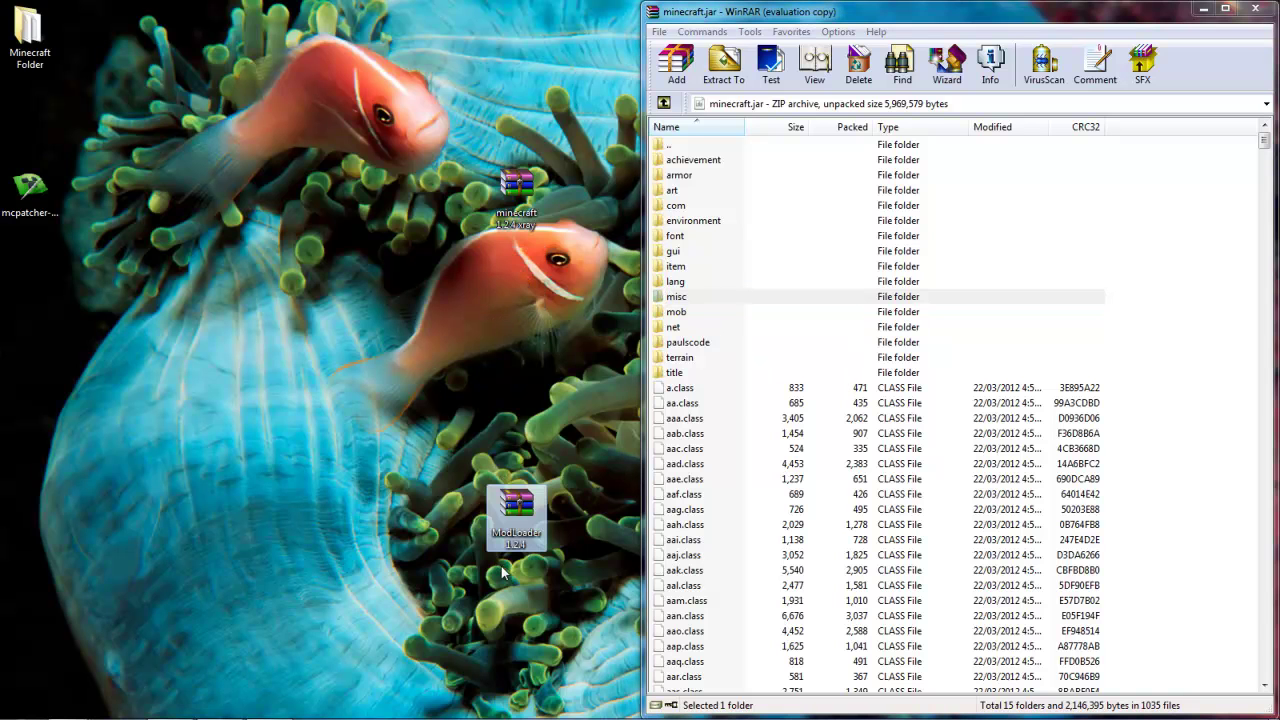
pyautogui.doubleClick(484, 515)
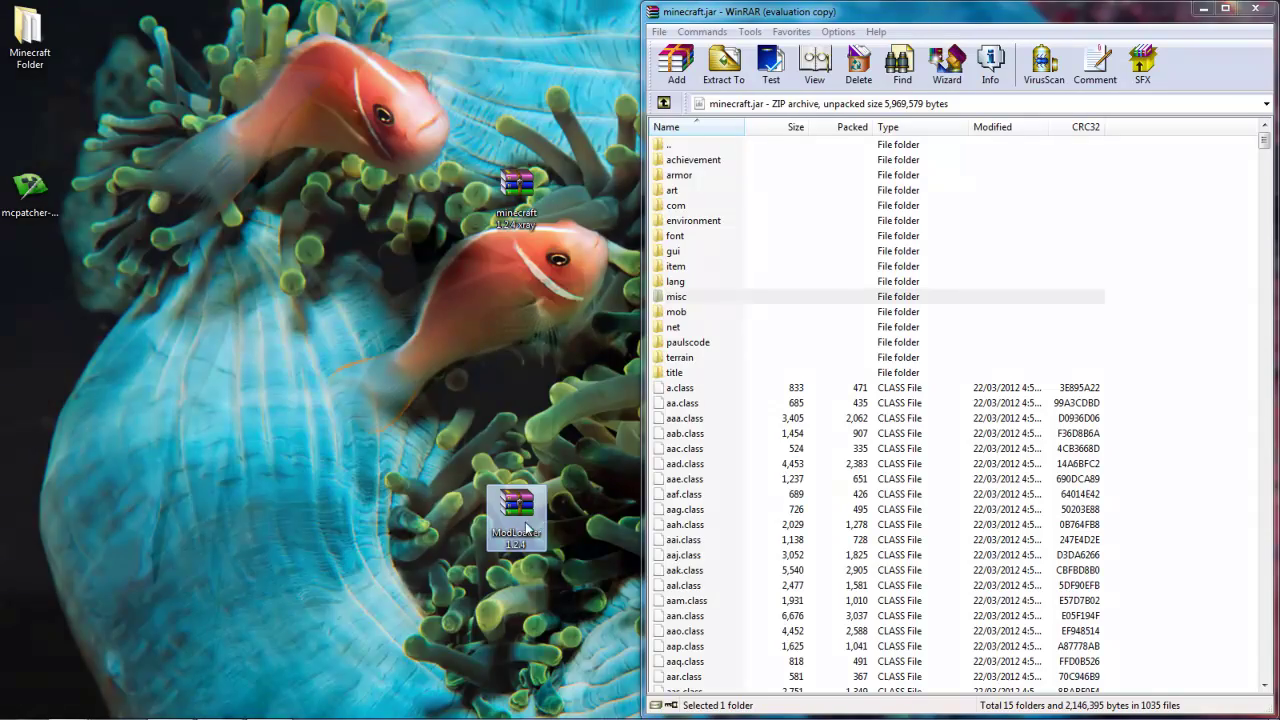
pyautogui.moveTo(372, 688); pyautogui.dragTo(393, 600)
pyautogui.click(612, 463)
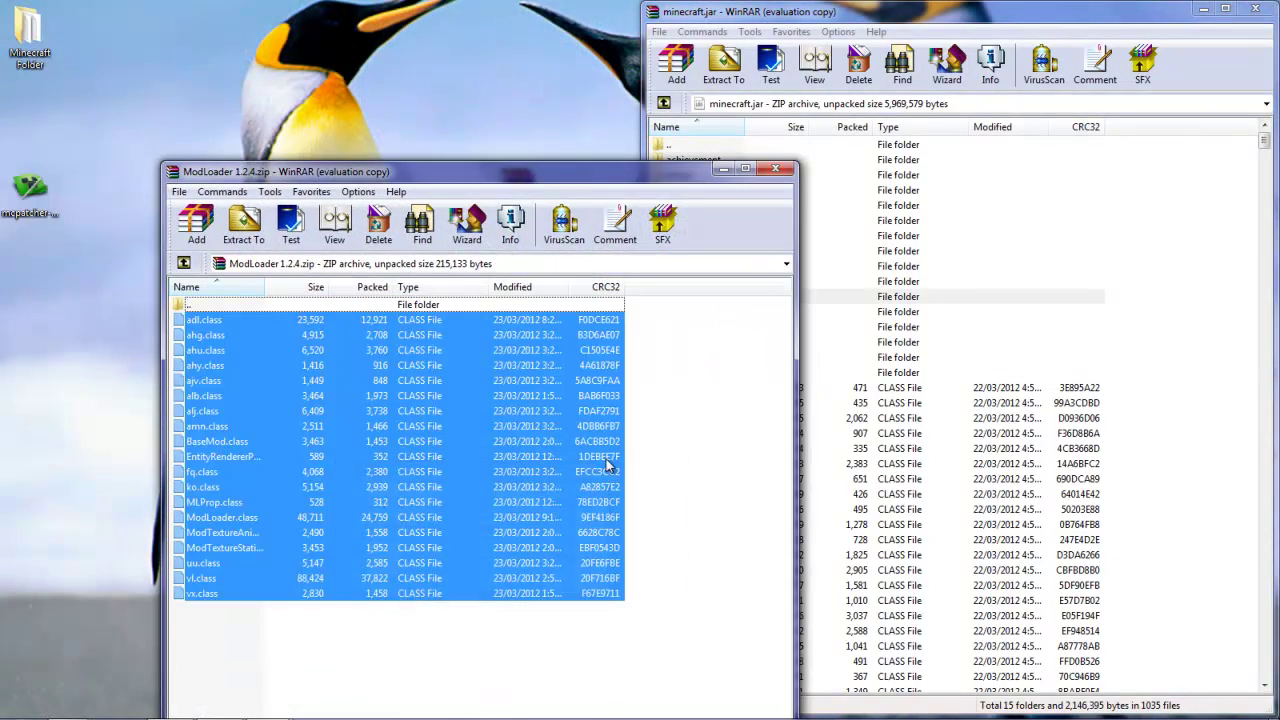
pyautogui.moveTo(521, 170); pyautogui.dragTo(0, 240)
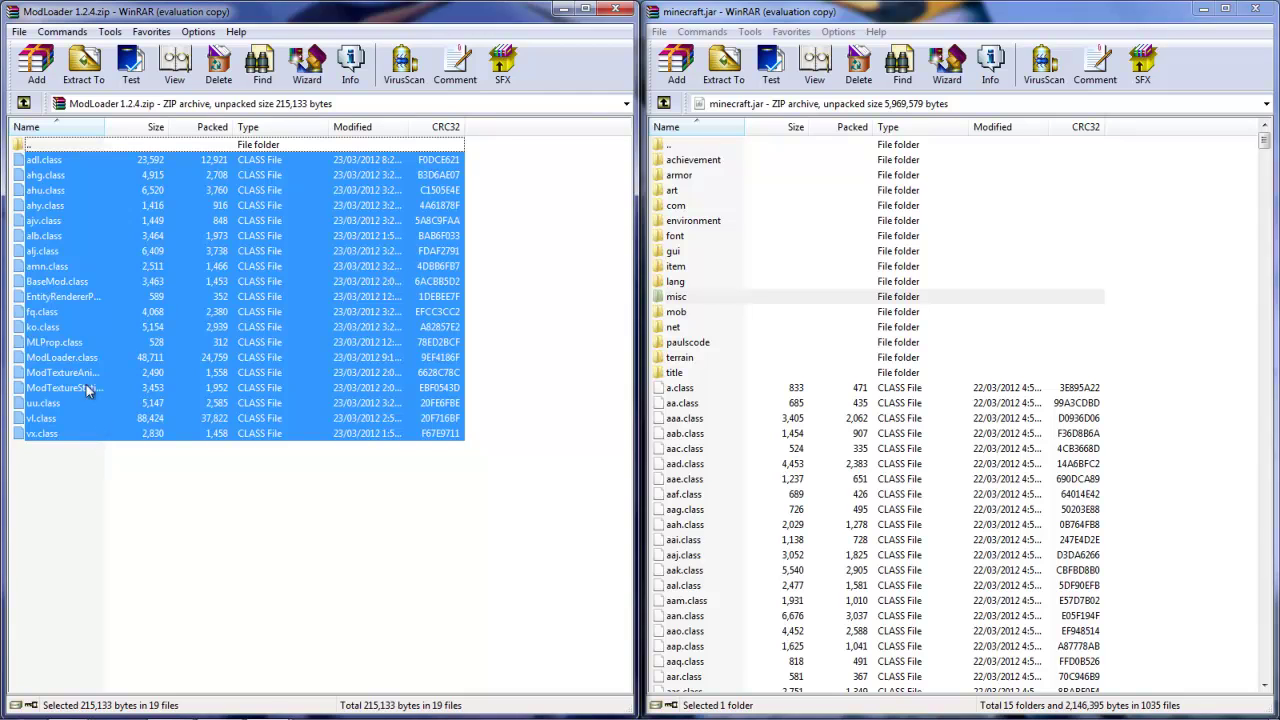
# - Add the selected ModLoader class files to minecraft.jar, then close the ModLoader 1.2.4 archive
pyautogui.moveTo(86, 384); pyautogui.dragTo(888, 546)
pyautogui.click(985, 500)
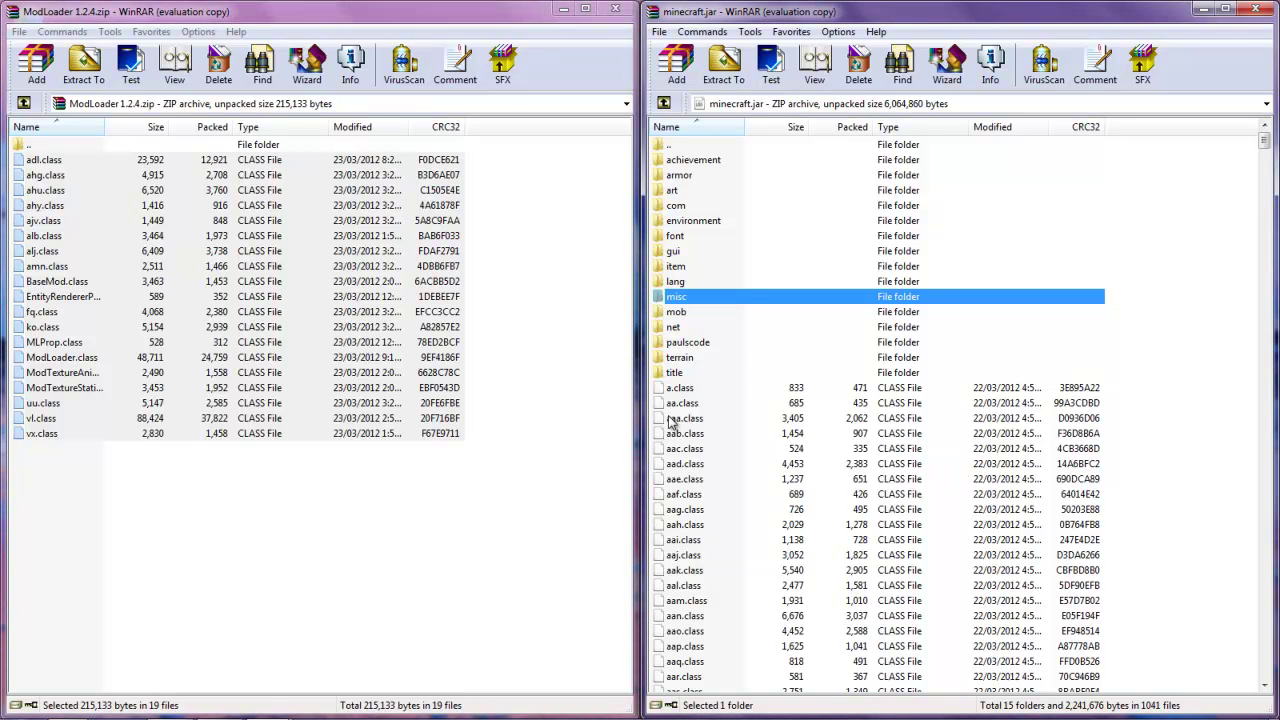
pyautogui.click(615, 11)
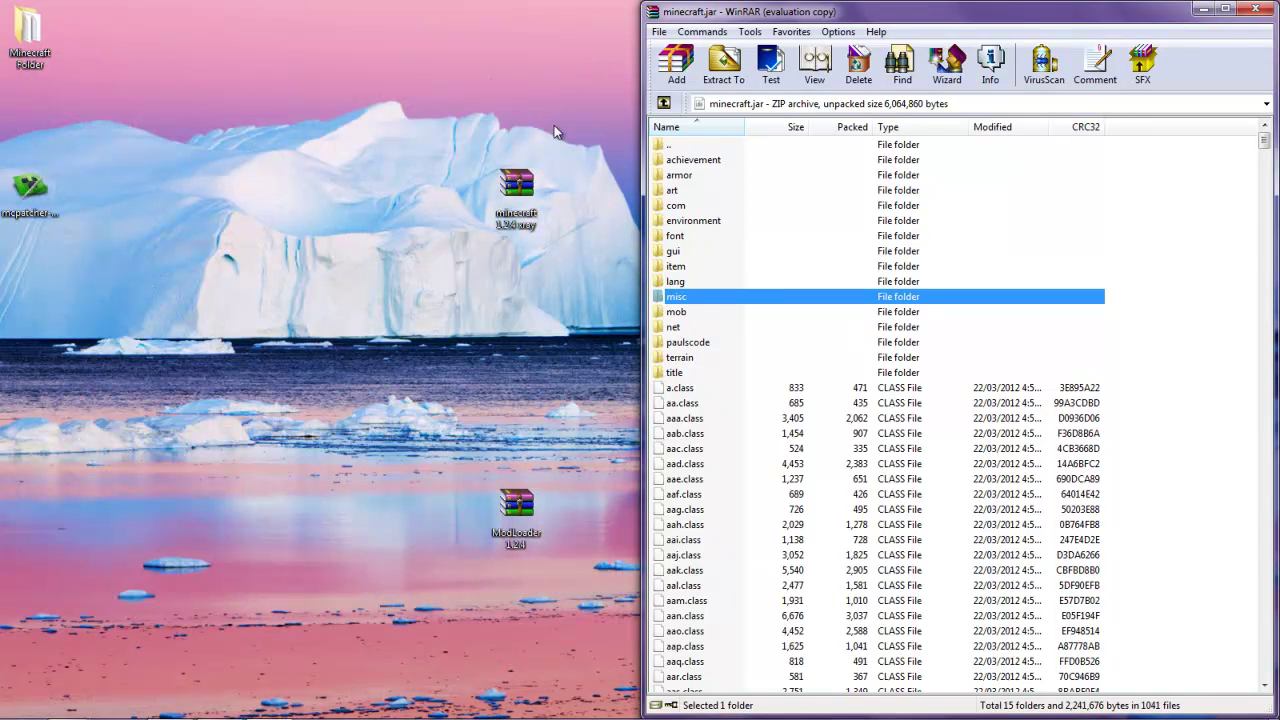
# - Open the minecraft 1.2.4 xray archive, dismiss the license reminder, and snap its window beside the minecraft.jar archive
pyautogui.doubleClick(535, 183)
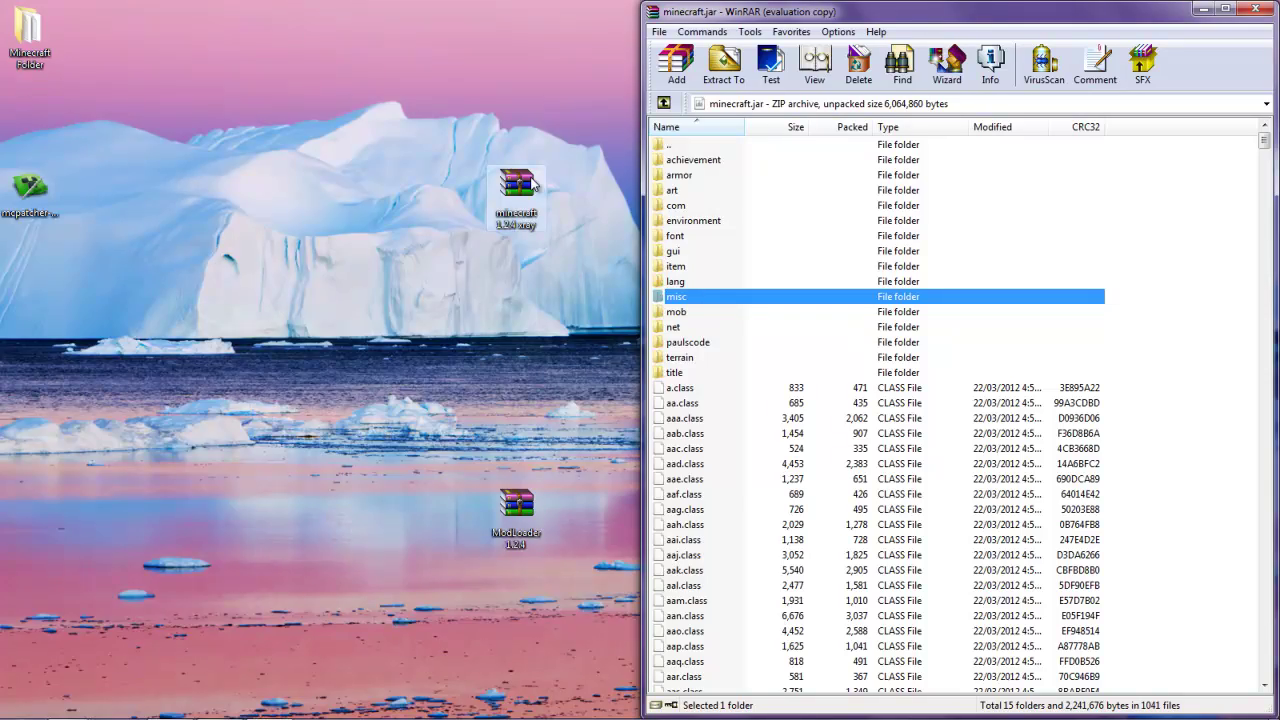
pyautogui.moveTo(207, 75); pyautogui.dragTo(16, 97)
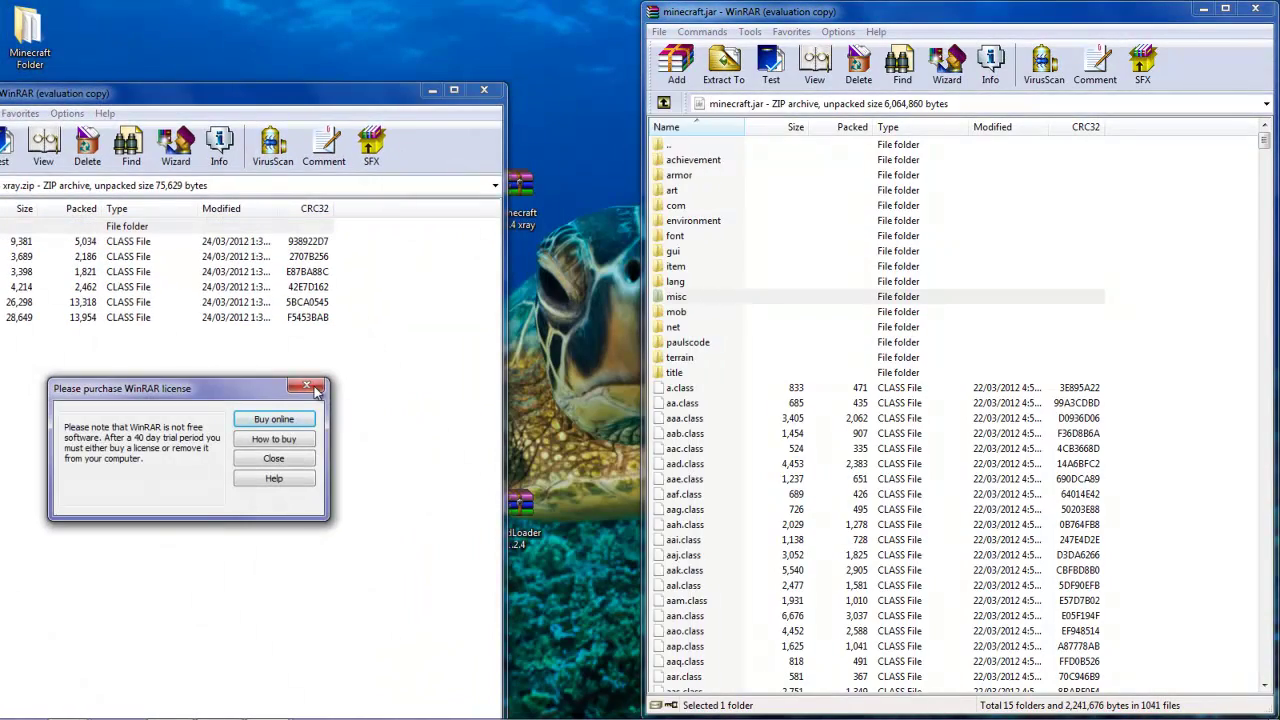
pyautogui.click(307, 386)
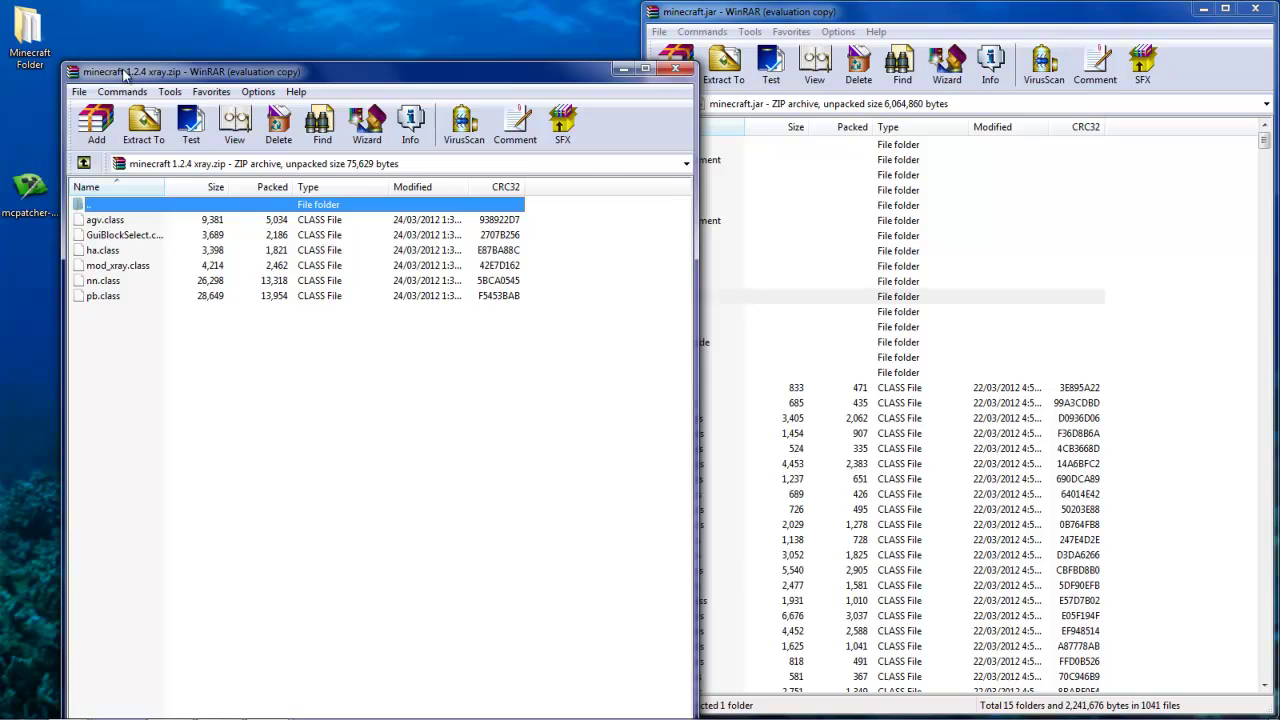
pyautogui.moveTo(125, 76); pyautogui.dragTo(3, 72)
# - Add all class files from the minecraft 1.2.4 xray archive to minecraft.jar
pyautogui.moveTo(129, 285); pyautogui.dragTo(147, 168)
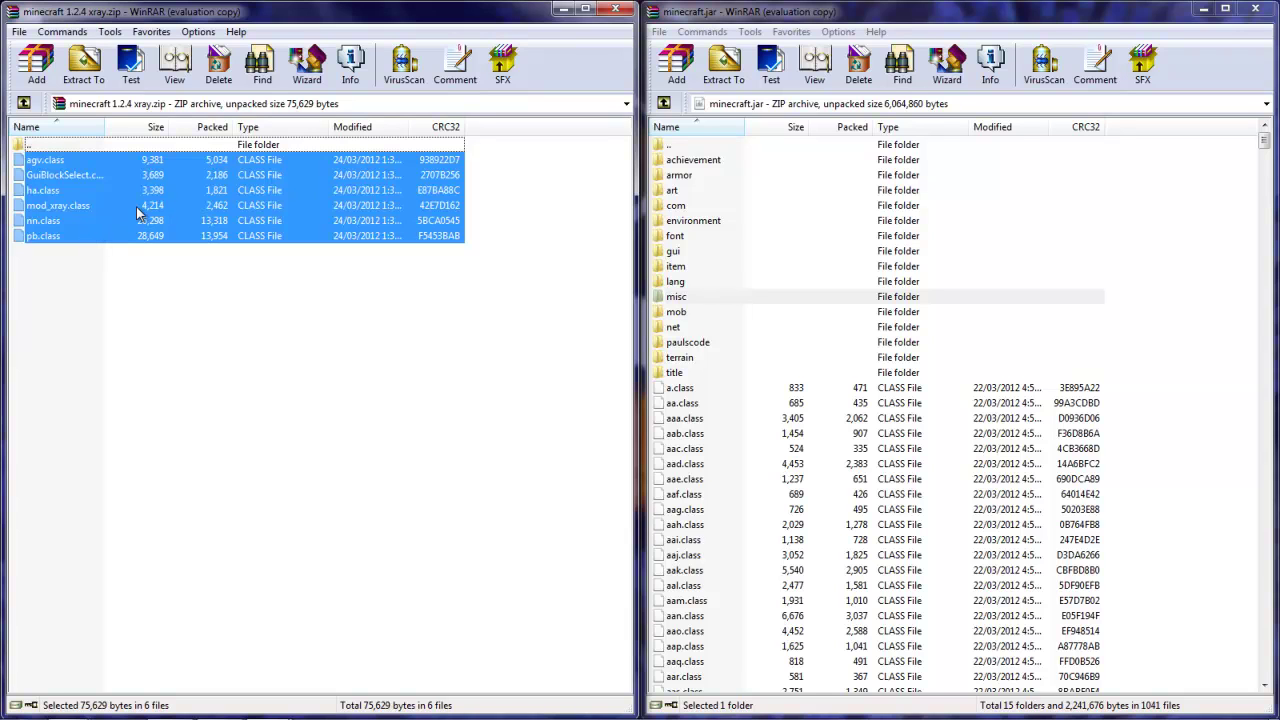
pyautogui.moveTo(164, 188); pyautogui.dragTo(890, 485)
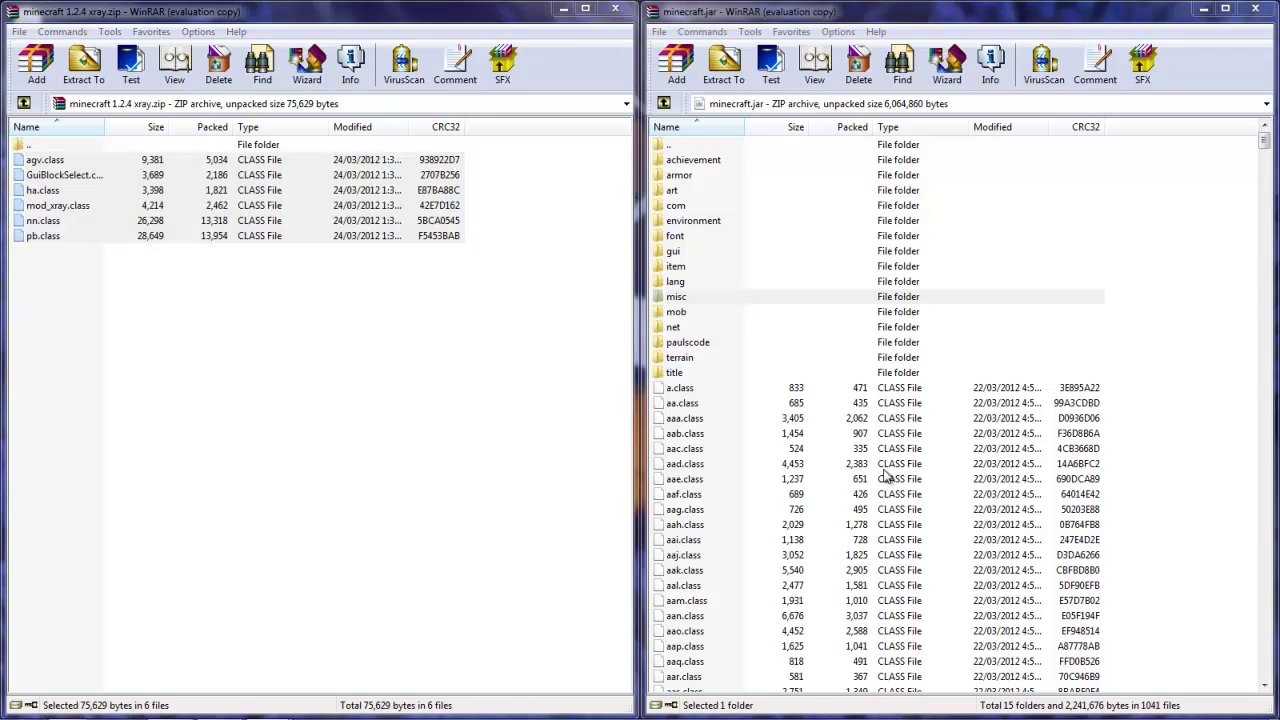
pyautogui.click(974, 503)
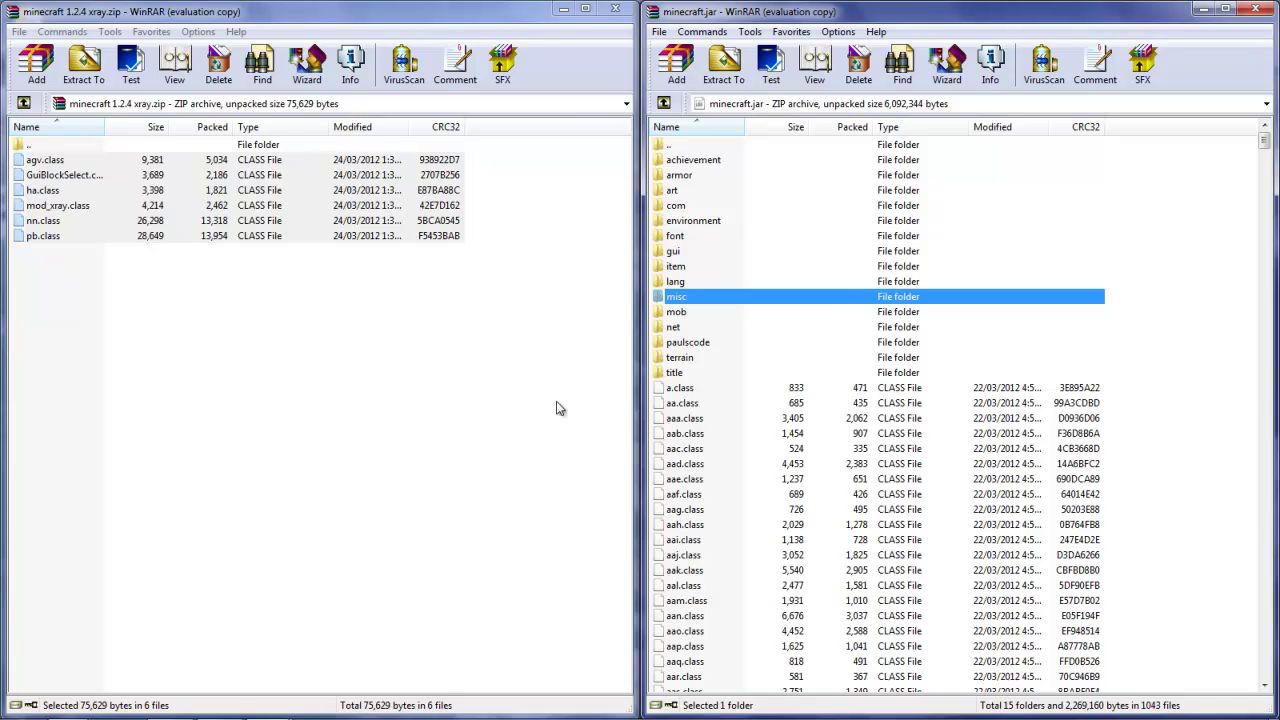
# - Launch Minecraft to test the installed mods
pyautogui.click(122, 706)
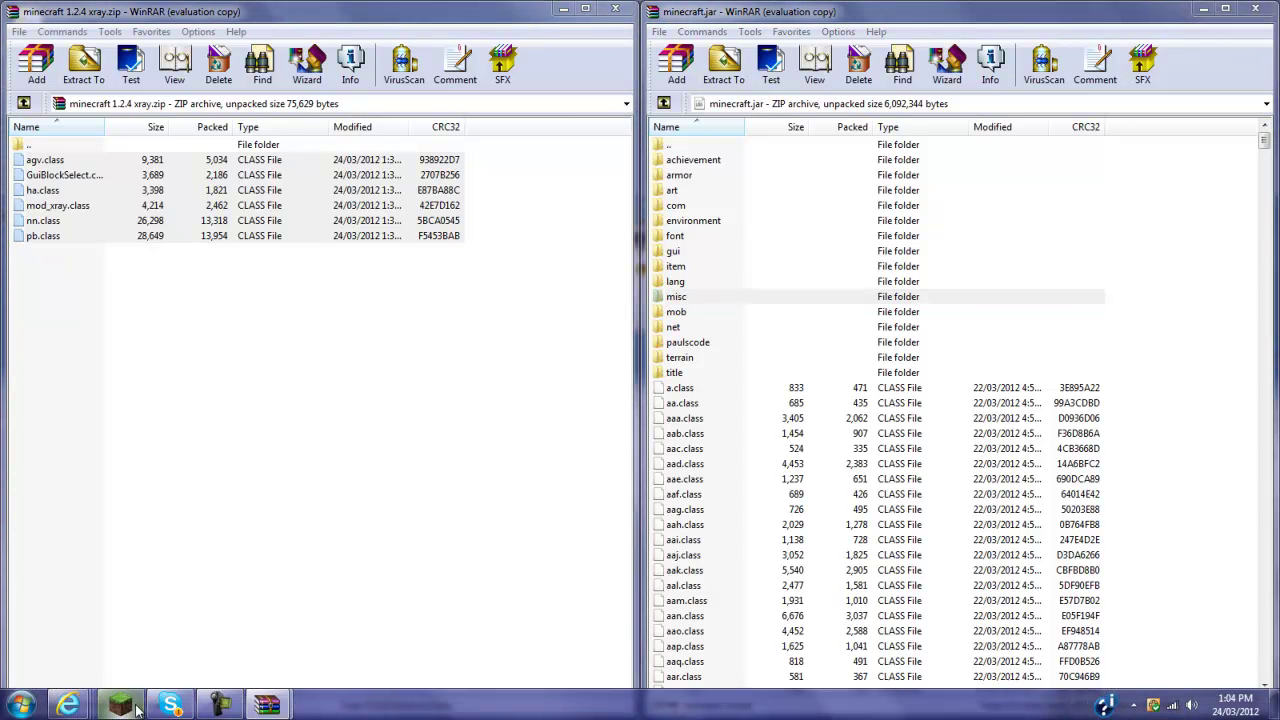